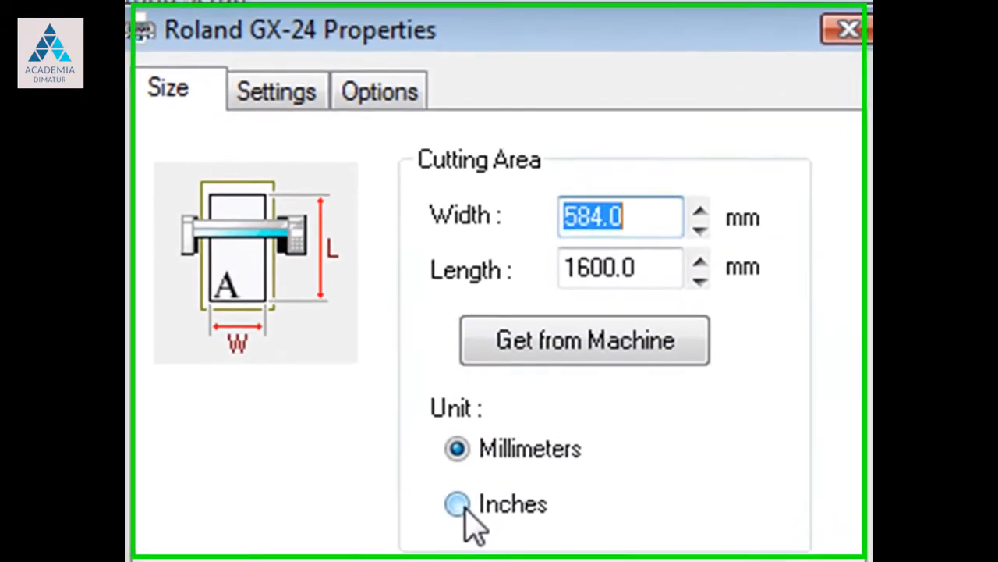
Step: Set the Roland GX-24 cutting area to inches, with a width of 8.5 and a length of 11
click(458, 505)
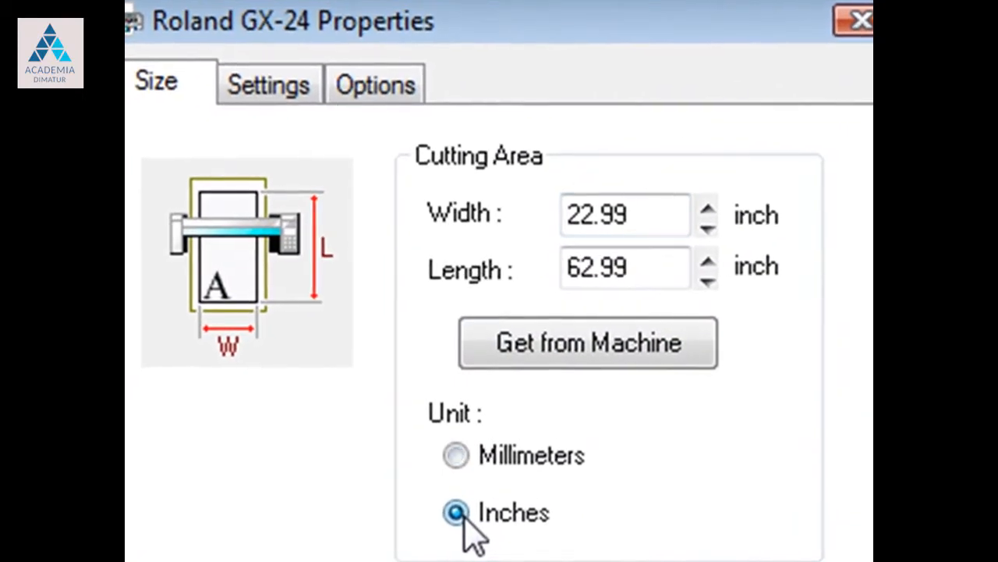
click(649, 218)
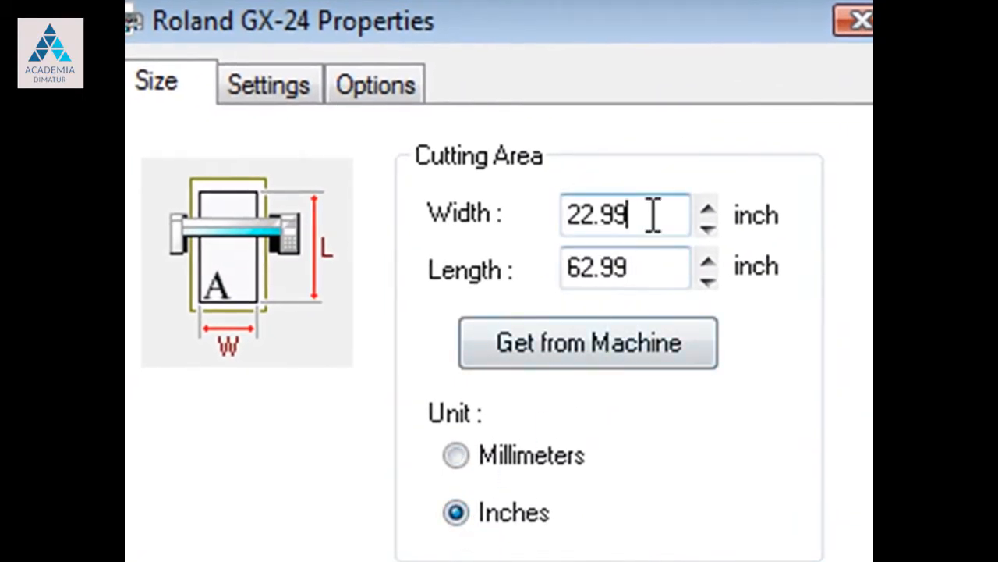
drag(654, 217, 528, 225)
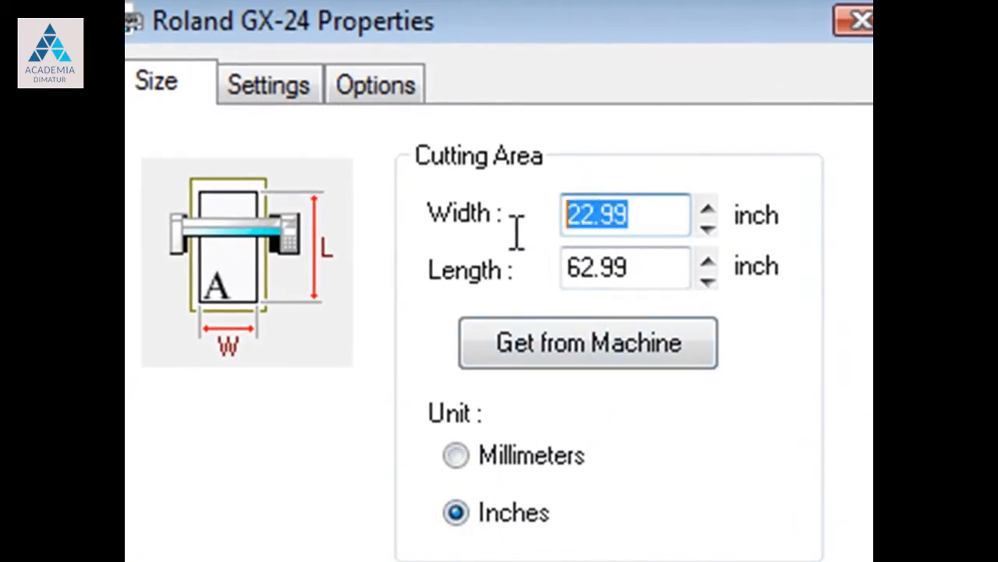
text(8.5)
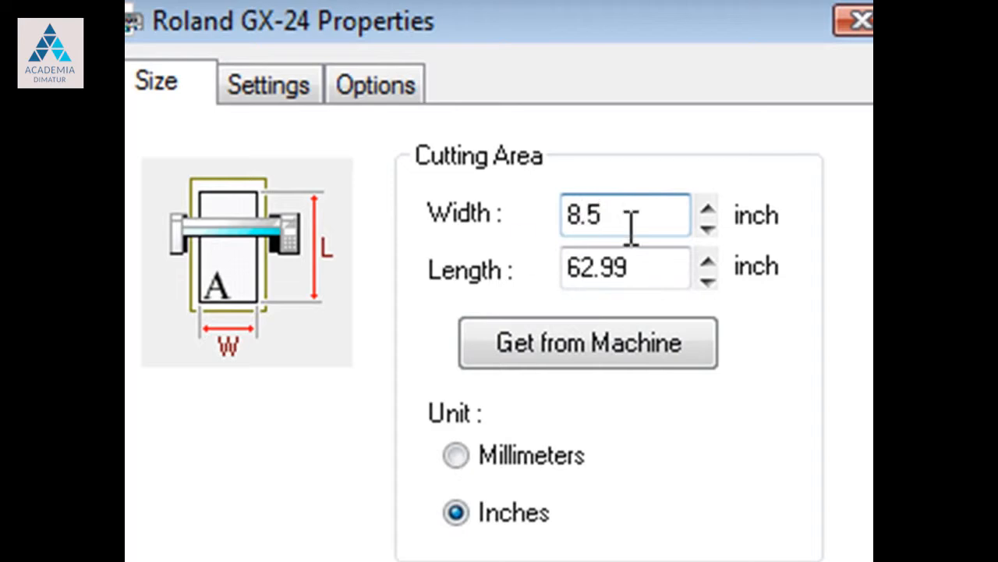
key(Tab)
text(11)
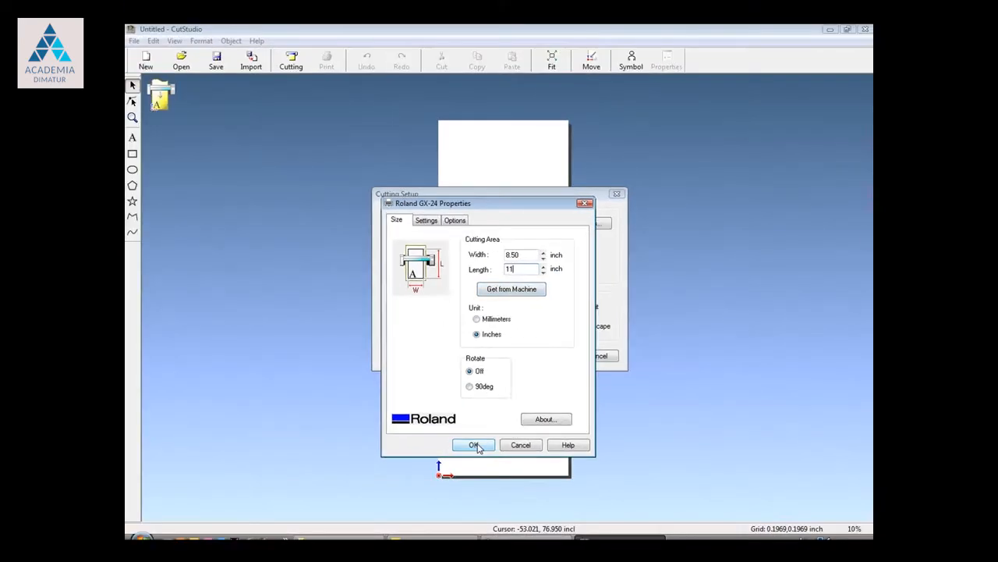
click(476, 445)
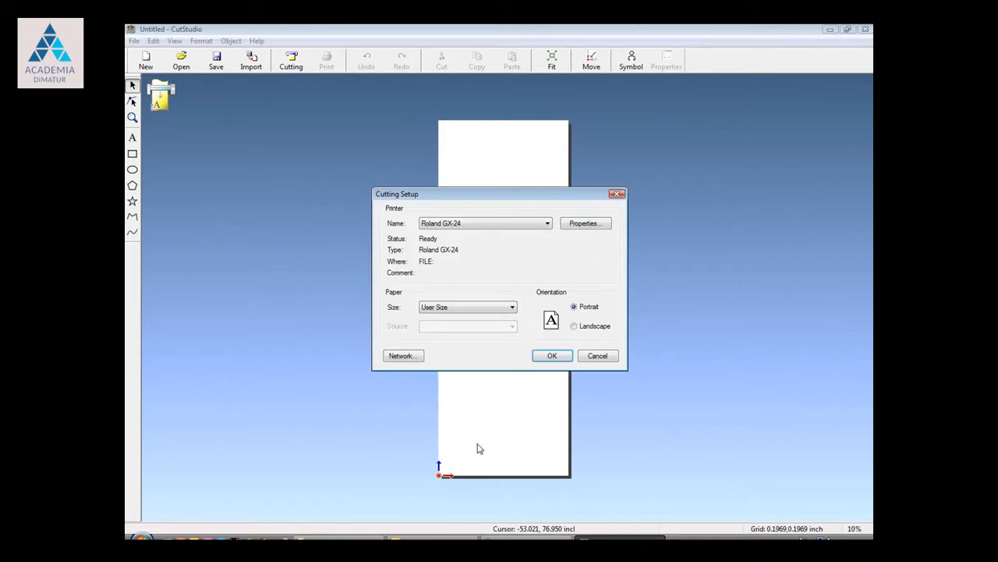
click(553, 357)
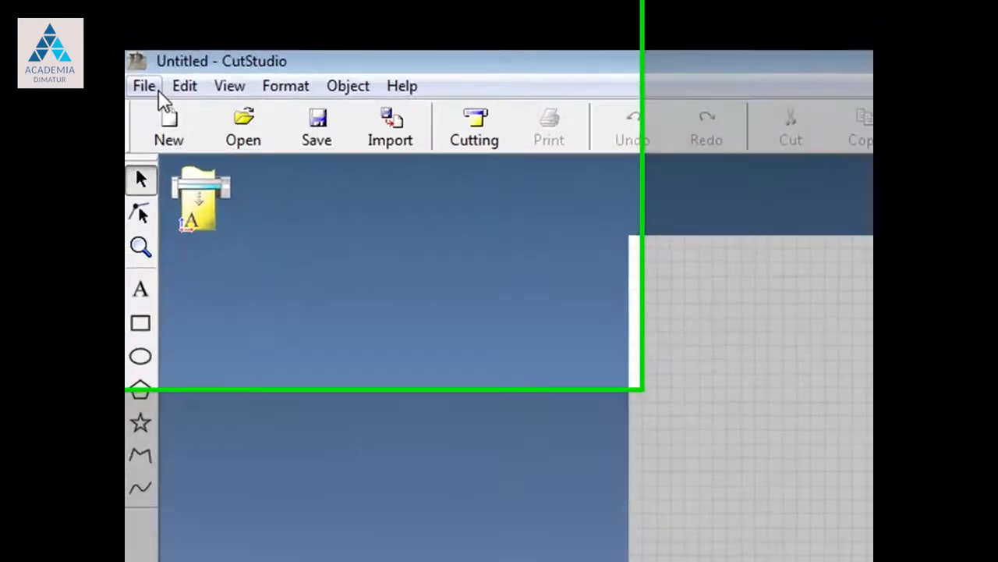
Step: Import the Roland_Fish picture from the Desktop into the document
click(134, 40)
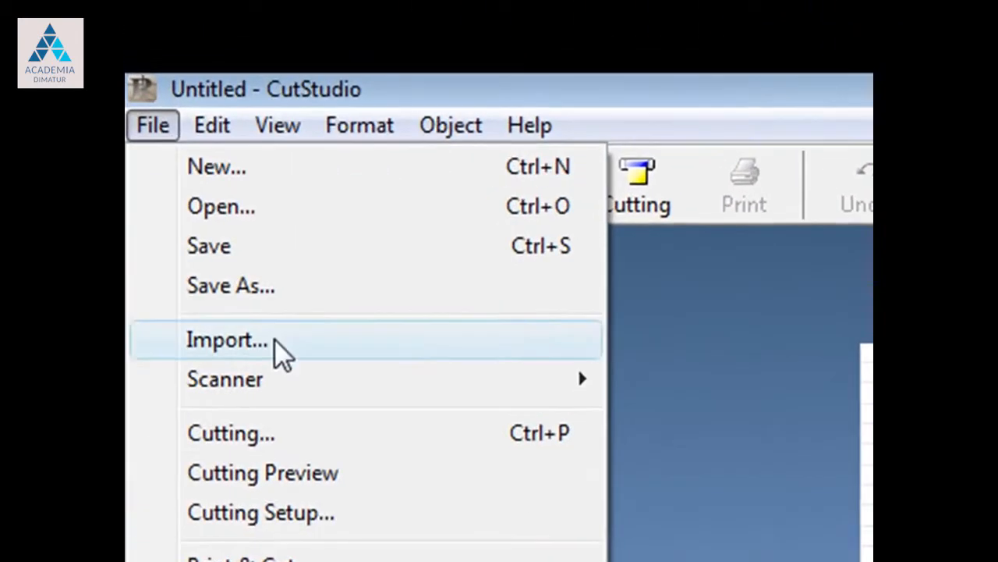
click(257, 318)
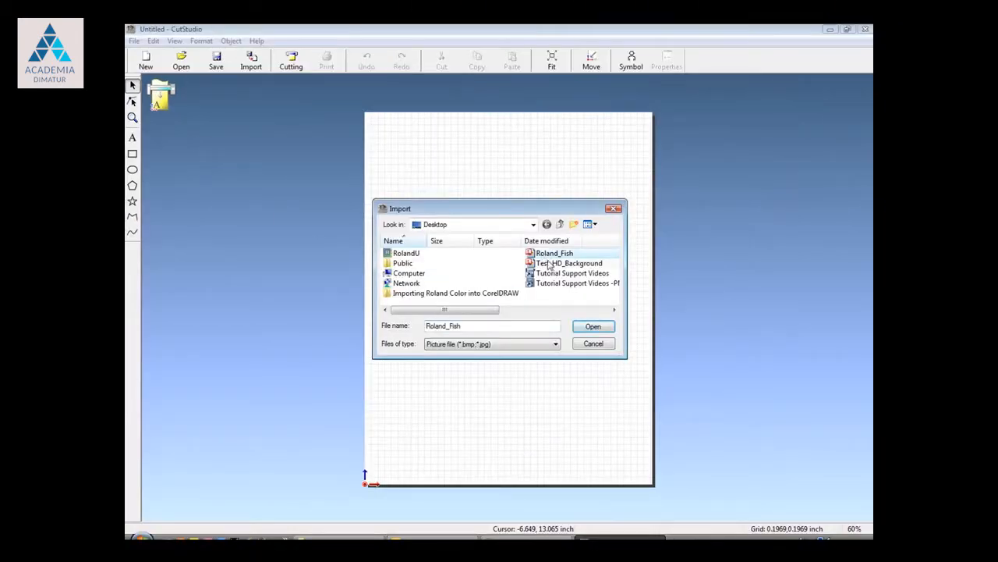
click(604, 330)
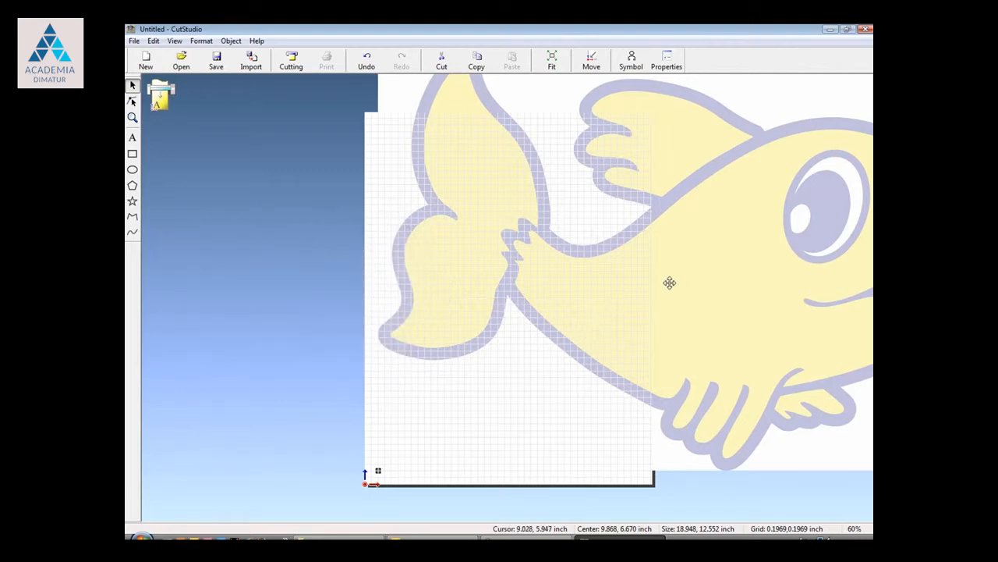
Step: Set the fish image's width to 5 inches and move it onto the lower part of the page
click(666, 62)
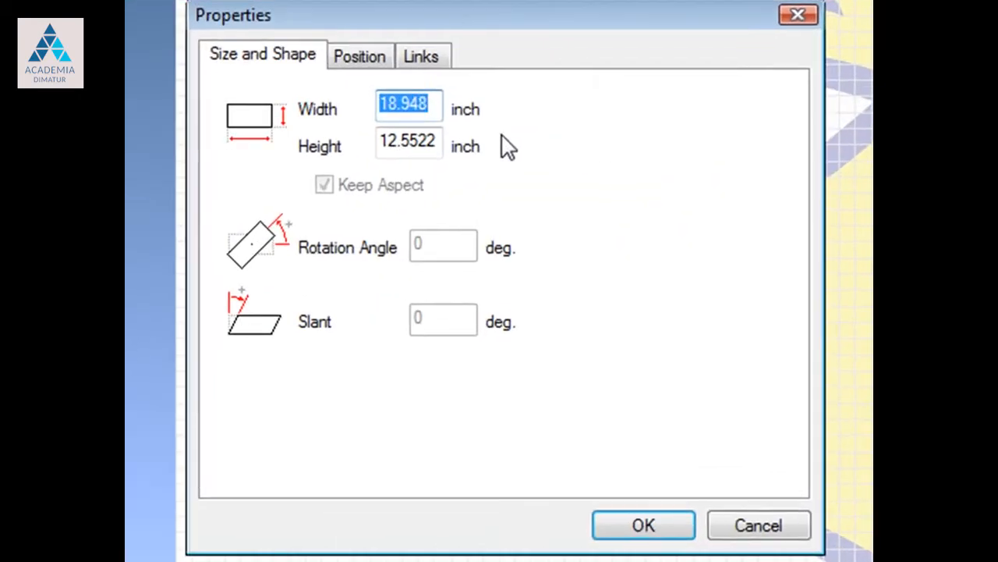
text(5)
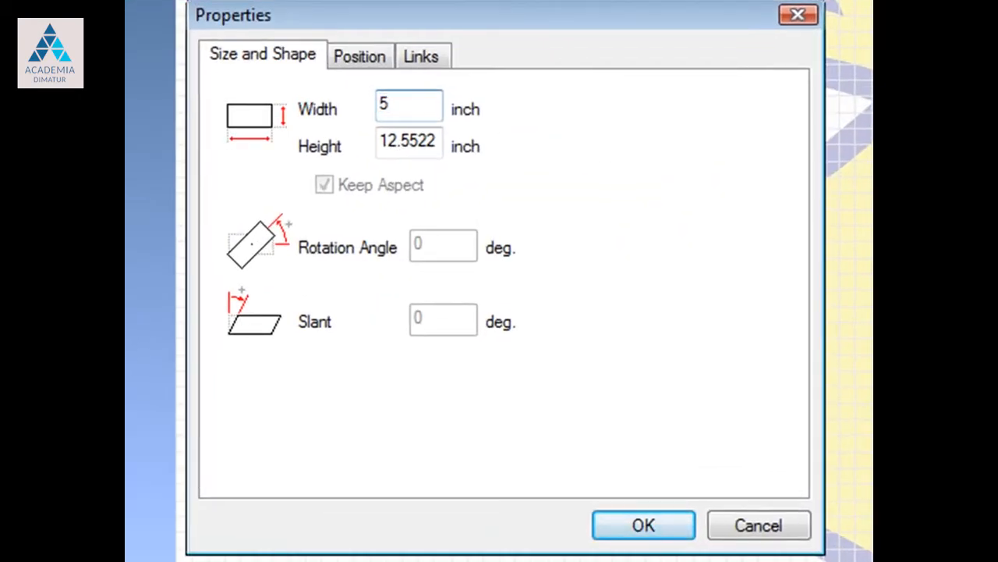
click(439, 139)
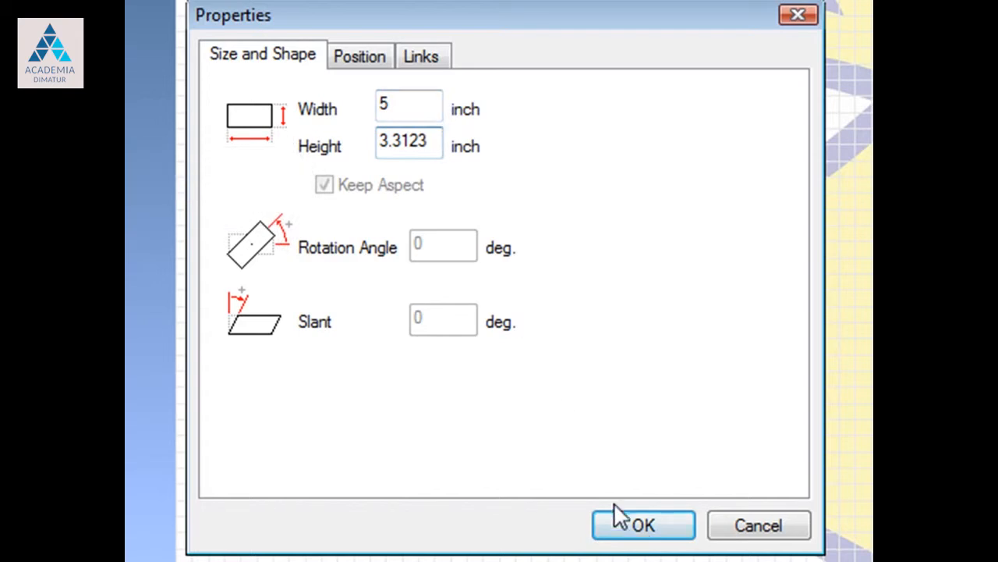
click(642, 529)
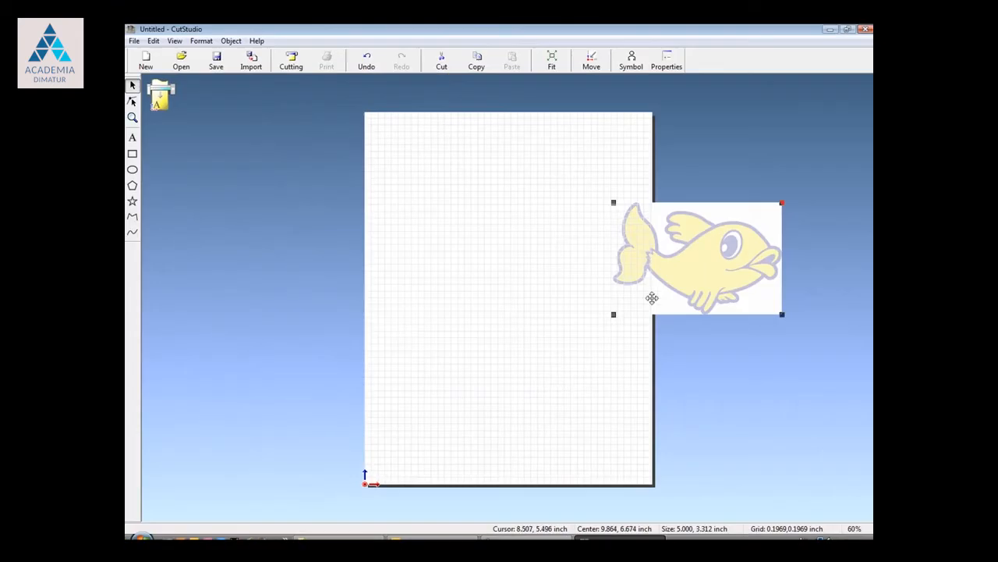
drag(652, 298, 479, 403)
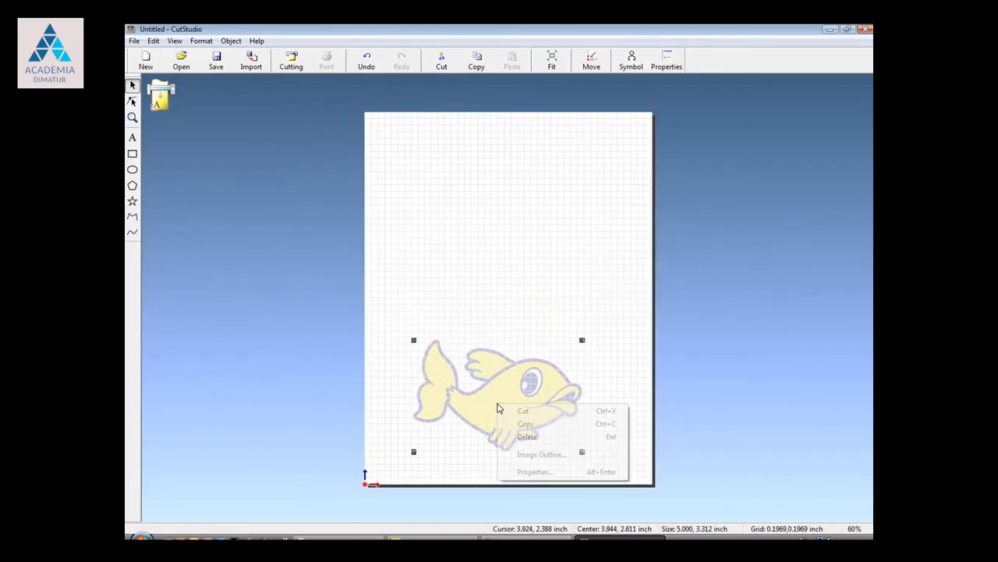
Step: Create a vector outline of the fish image with Image Outline, extracting the contour lines at the default density
right_click(497, 403)
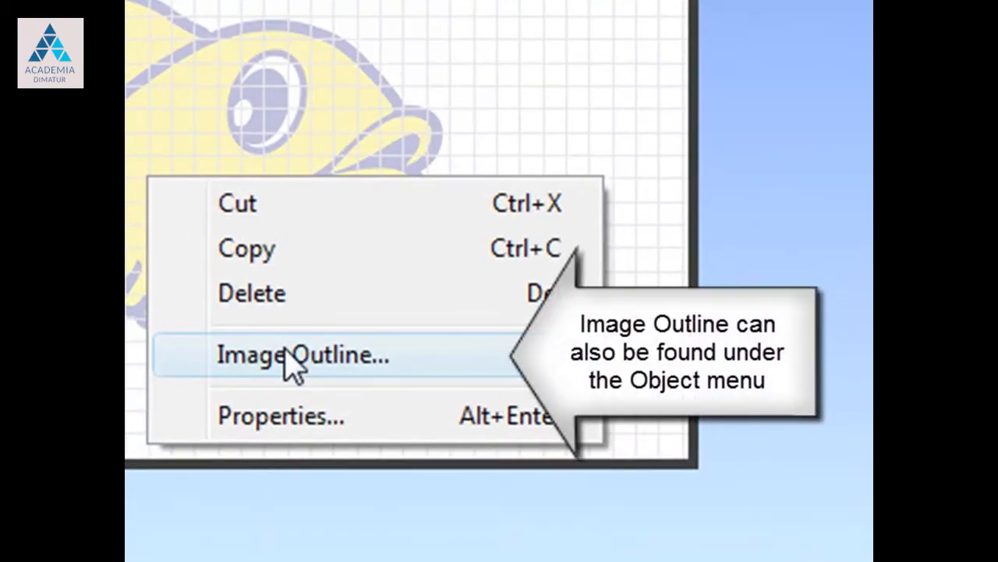
click(295, 357)
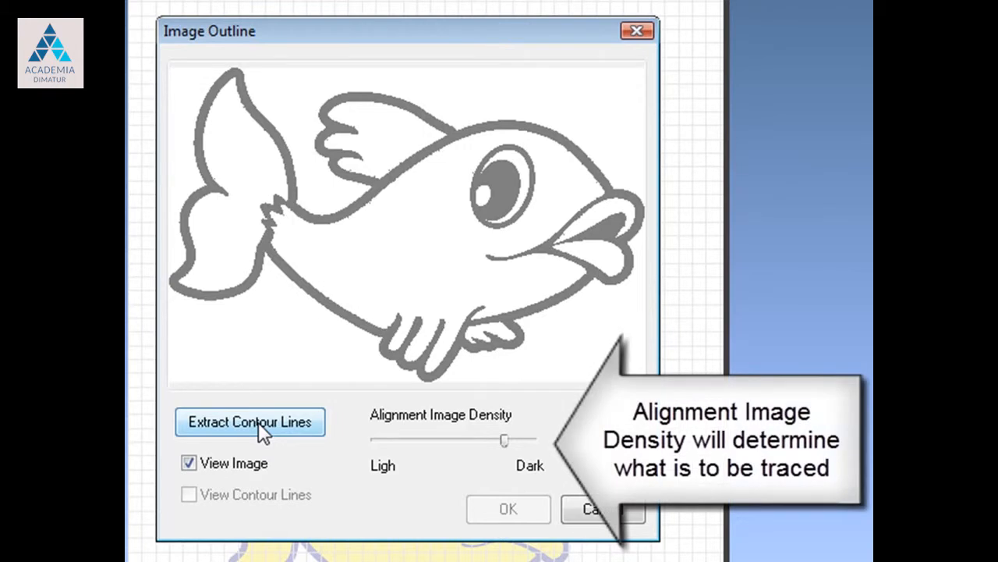
click(258, 422)
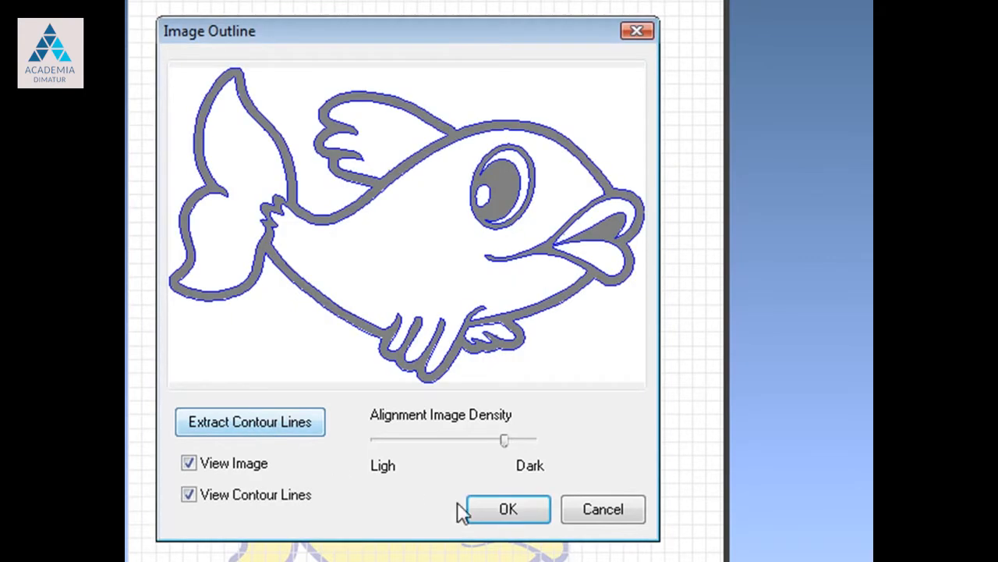
click(503, 511)
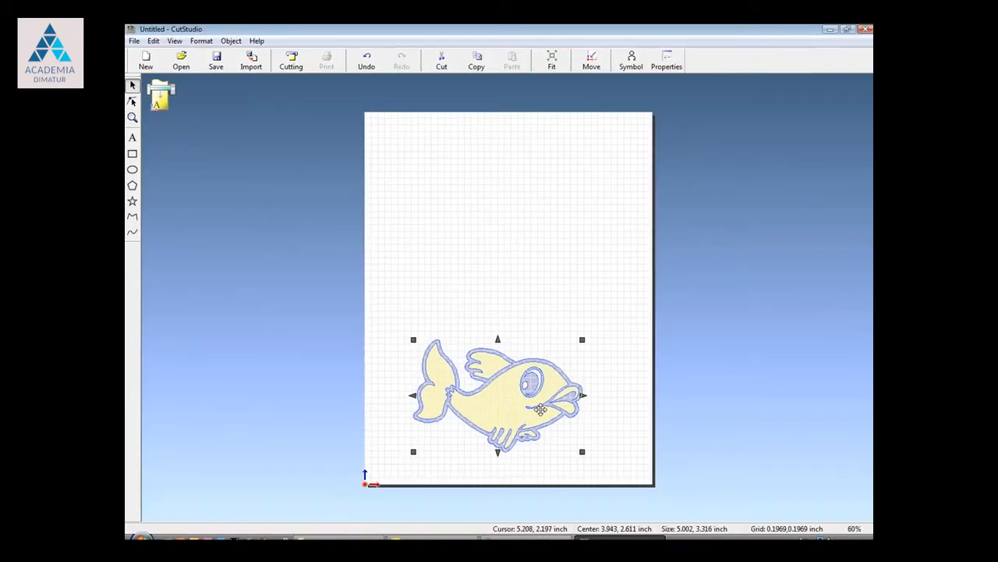
Step: Move the vector outline above the raster fish and delete the raster image
drag(540, 409, 543, 303)
click(530, 416)
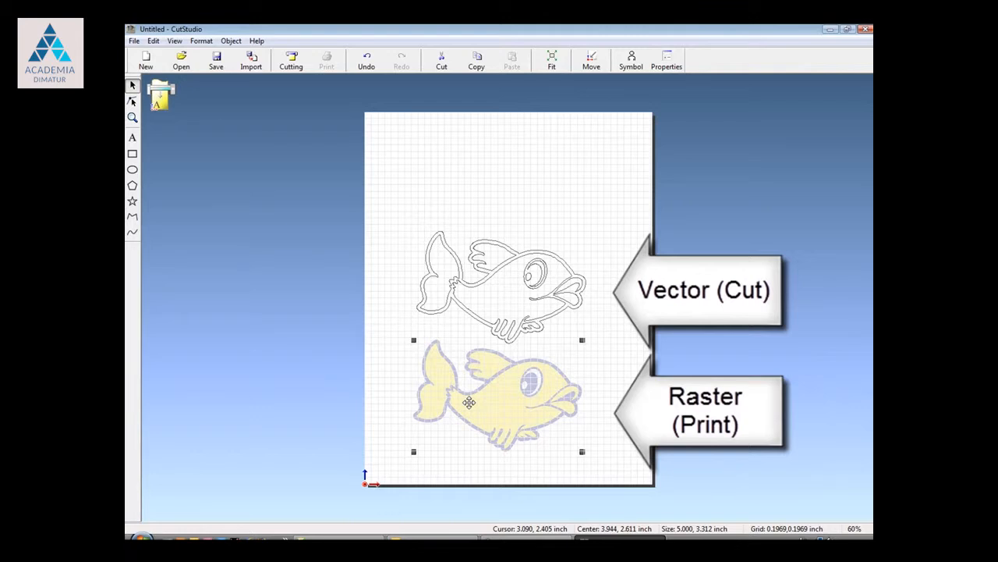
right_click(469, 403)
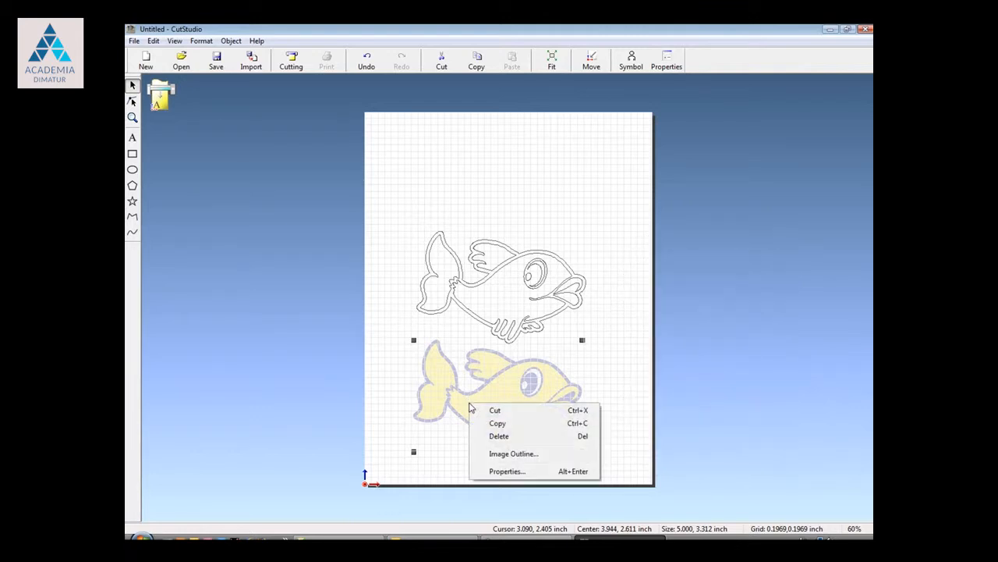
click(500, 436)
Step: Select the whole fish outline and move it to the page's origin corner
drag(375, 212, 616, 370)
mouse_move(559, 292)
mouse_down()
mouse_move(567, 337)
mouse_move(537, 429)
mouse_move(518, 428)
mouse_up()
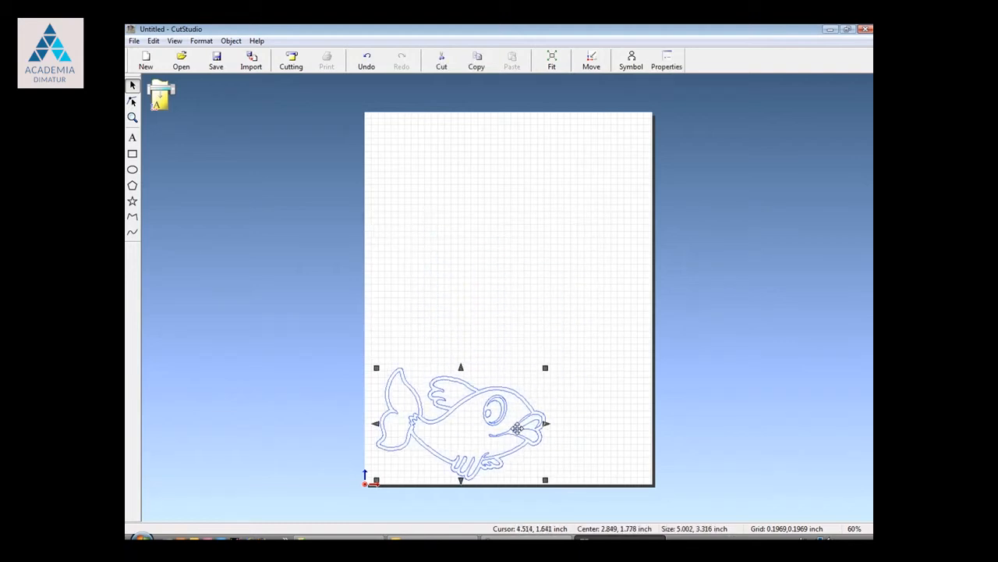
click(590, 62)
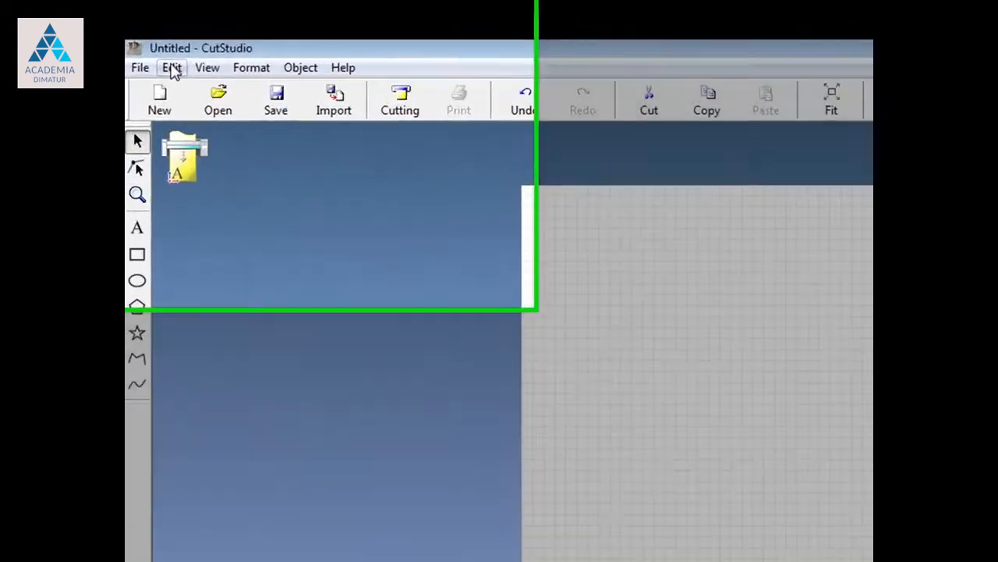
Step: Make a Multiple Copy of the fish outline with 1 horizontal and 2 vertical units, spaced 0.1969 inch both ways
click(155, 42)
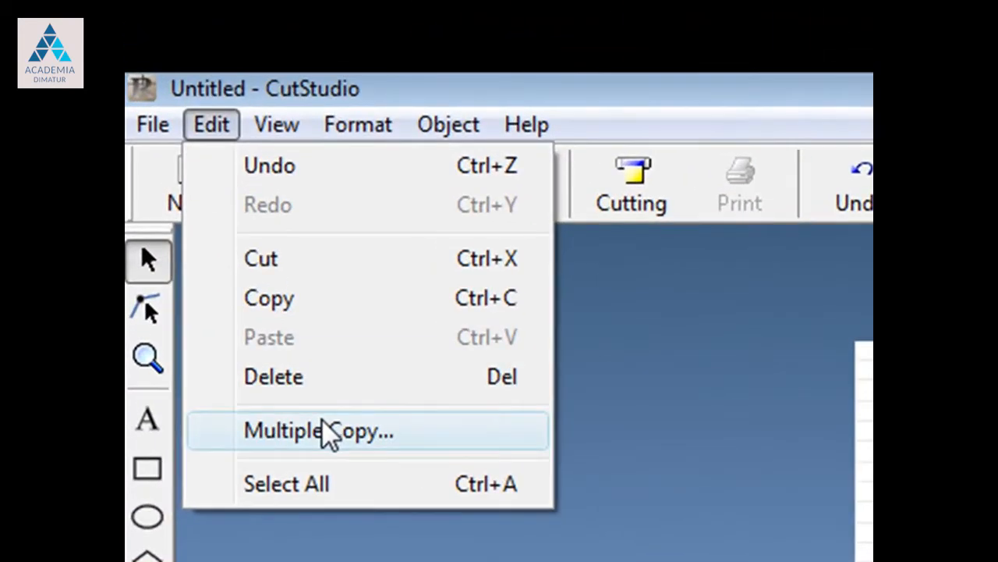
click(328, 429)
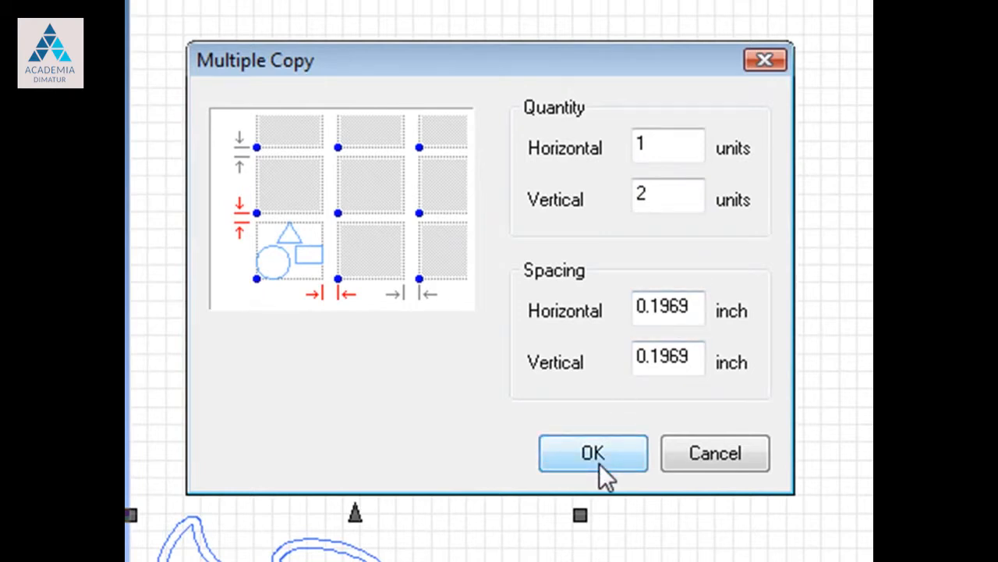
click(595, 456)
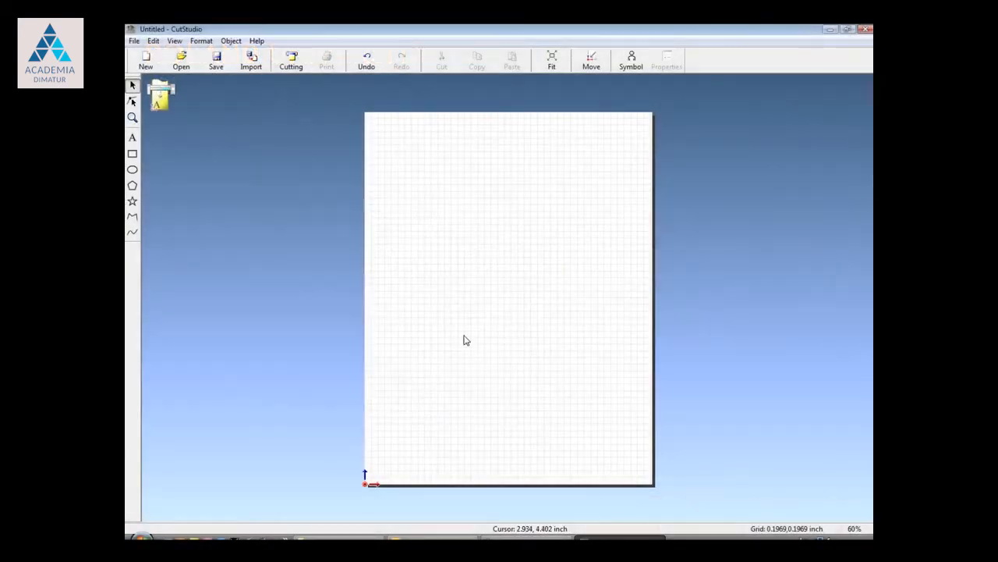
Step: Import the Roland_Fish picture again onto the empty page
click(134, 41)
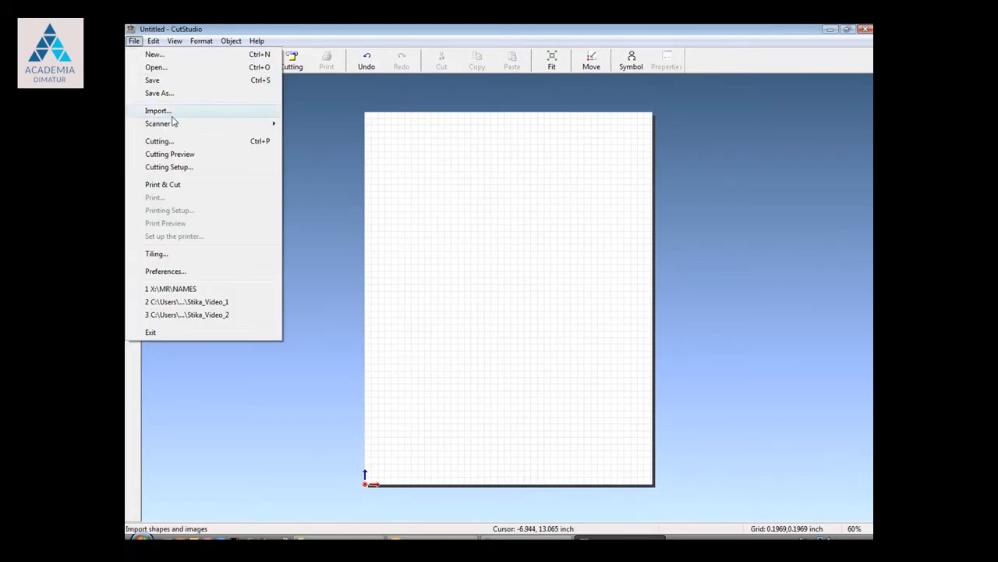
click(171, 113)
click(556, 254)
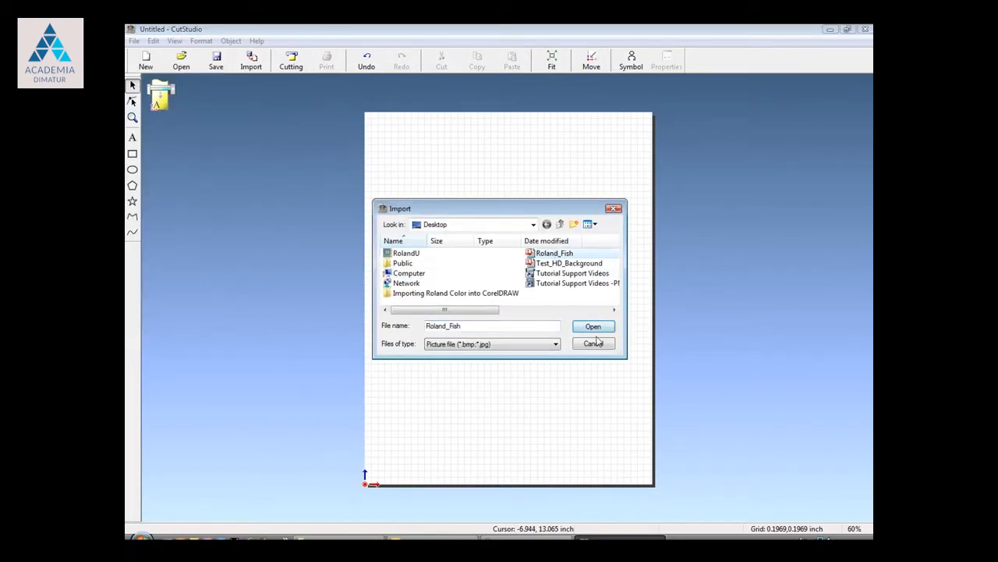
click(593, 326)
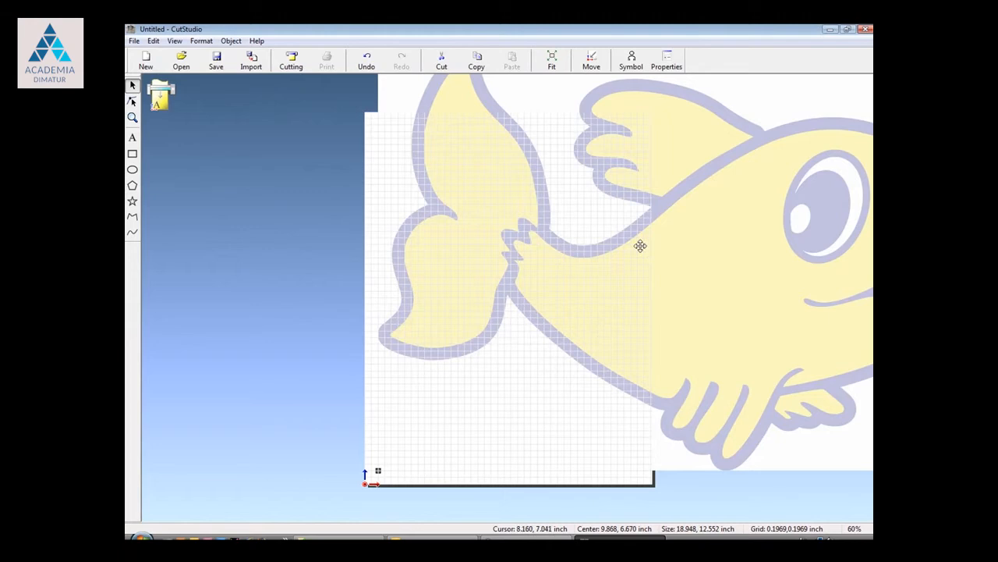
Step: Resize the newly imported fish image to 5 inches wide and place it in the lower half of the page
click(666, 62)
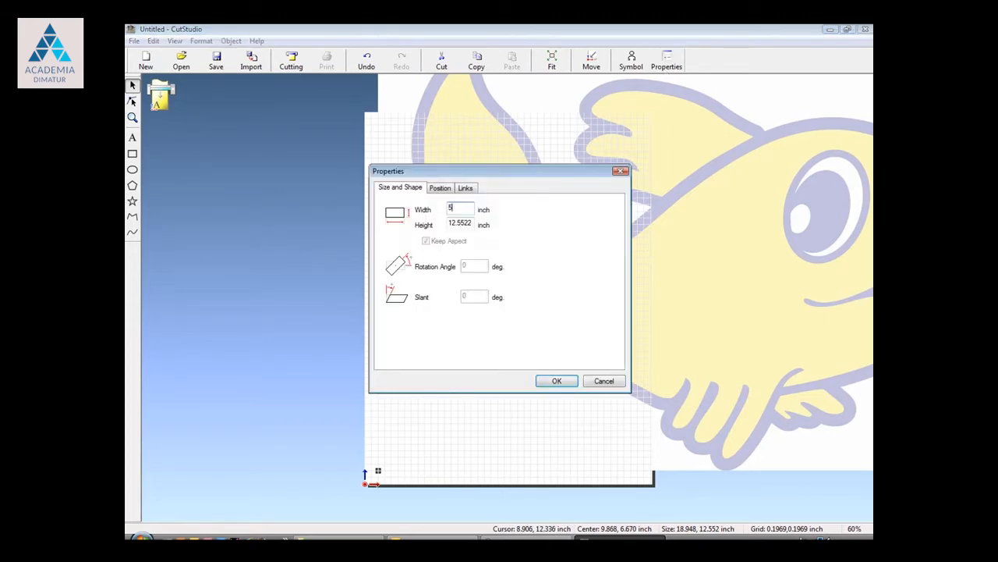
text(5)
key(Return)
drag(708, 225, 521, 380)
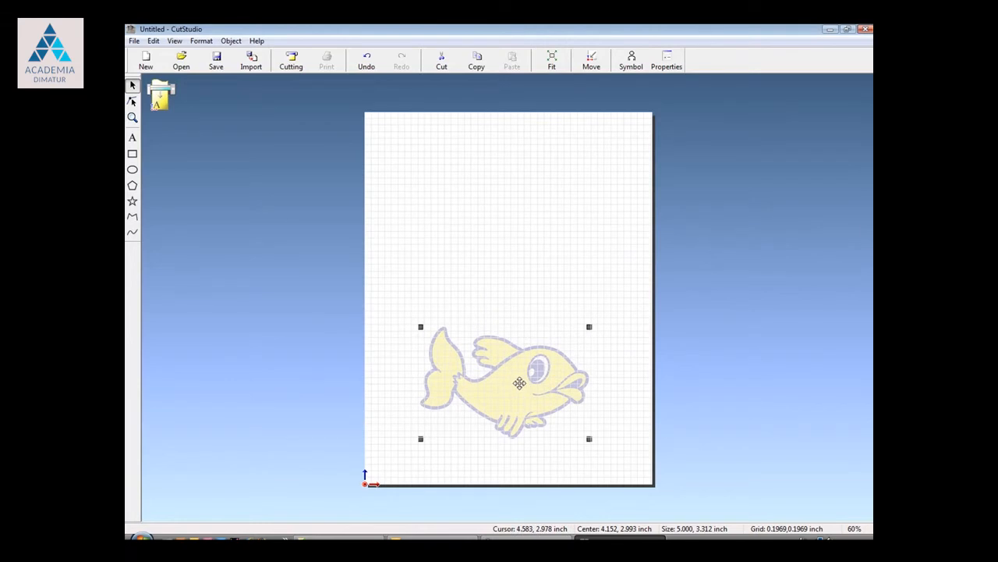
Step: Outline the fish's silhouette with Image Outline, raising the Alignment Image Density toward Dark until the body fills, and extract the contour lines
right_click(519, 382)
click(577, 434)
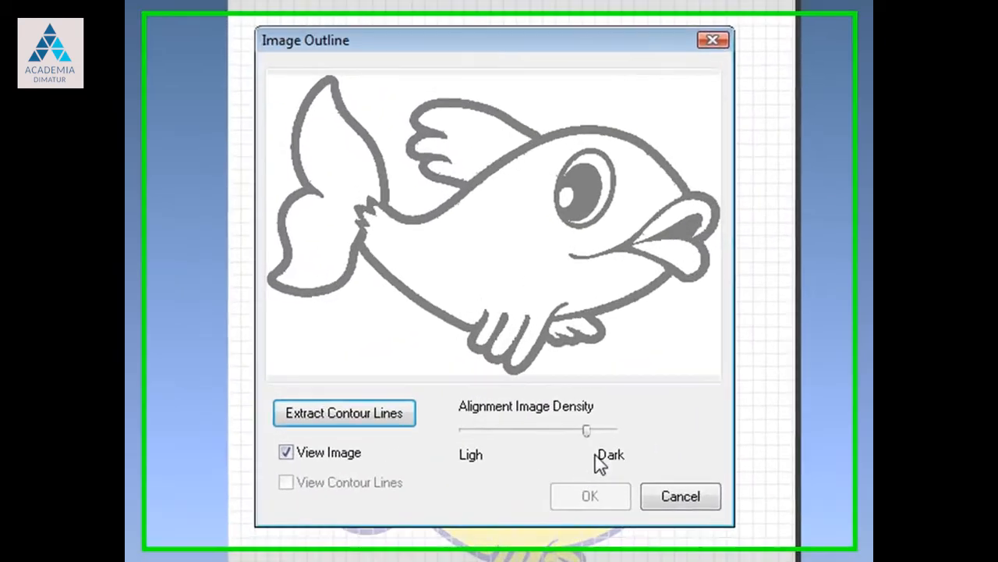
drag(585, 429, 613, 443)
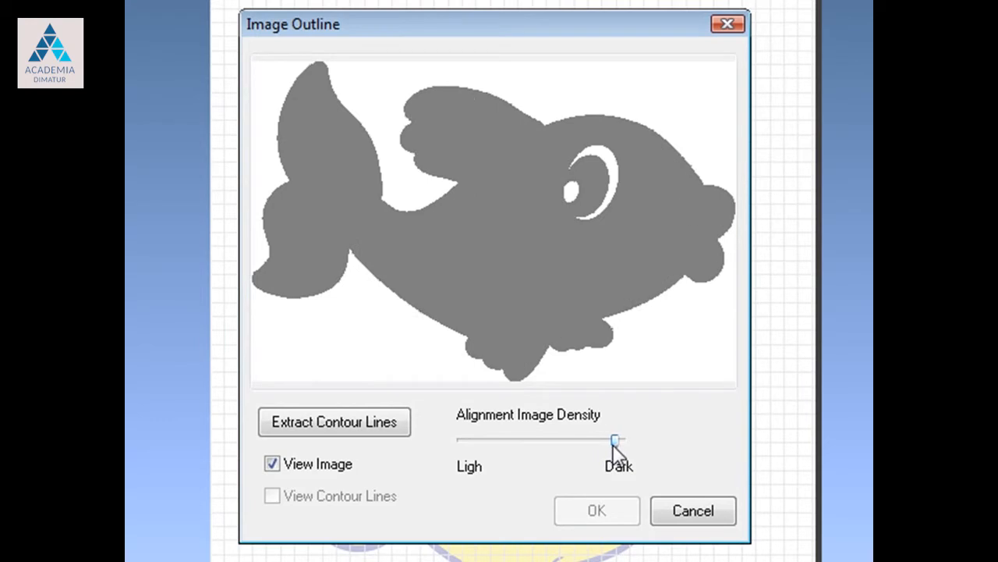
click(404, 431)
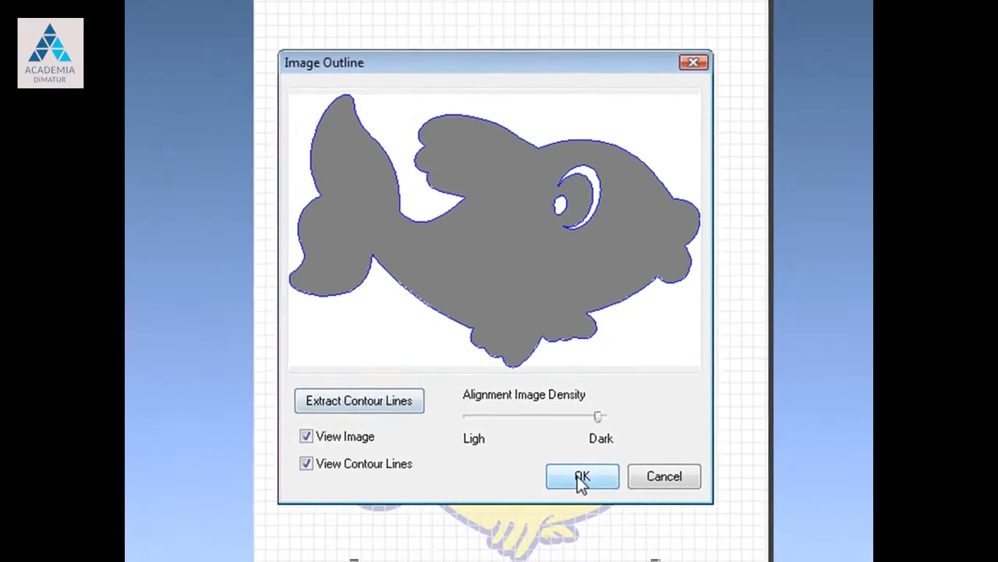
click(593, 500)
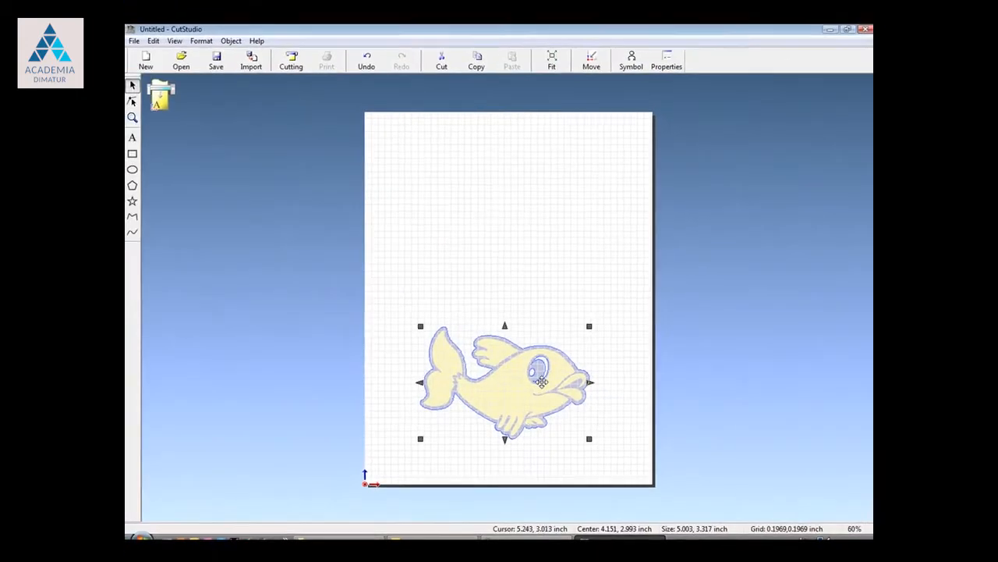
Step: Break the fish's contour polyline into separate lines and delete the unwanted eye contours
right_click(544, 392)
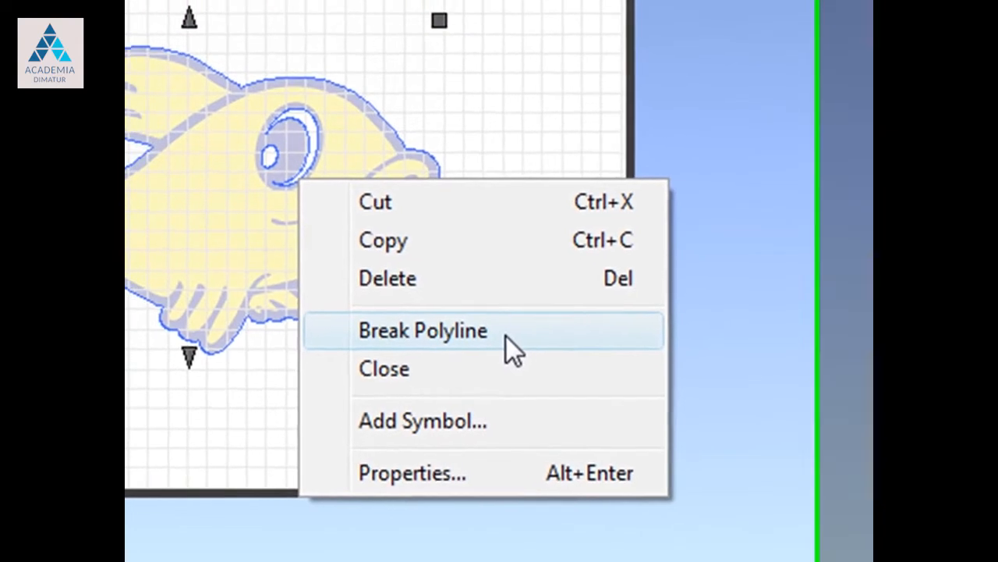
click(507, 336)
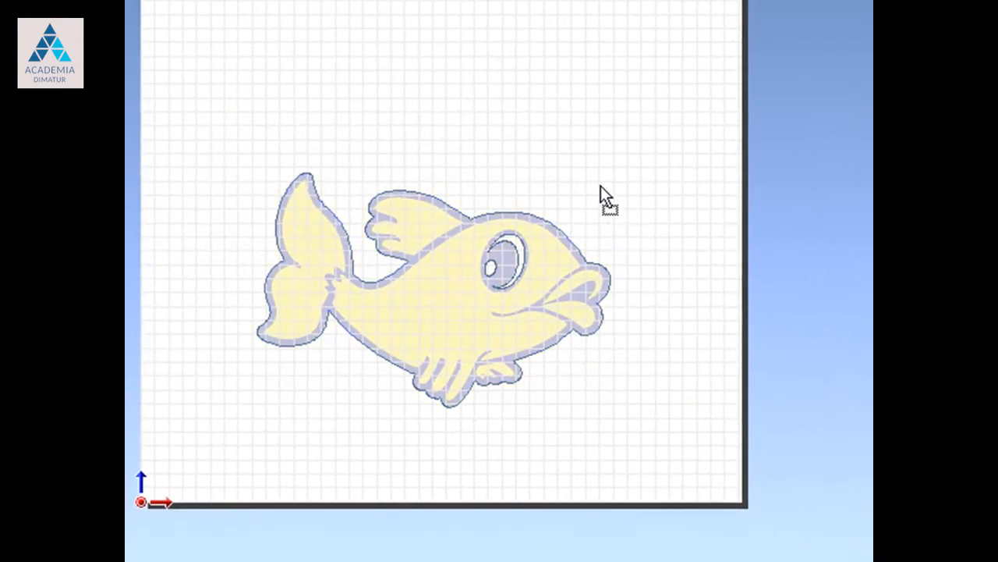
click(470, 323)
drag(592, 157, 444, 323)
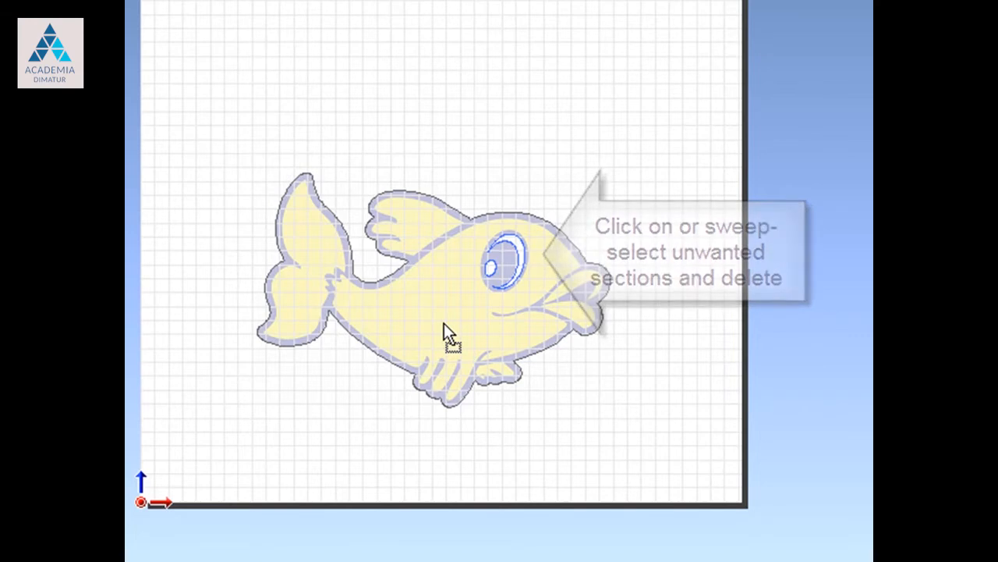
key(Delete)
Step: Offset the fish's outer contour .01 inch to the inside and delete the original outer line
click(594, 306)
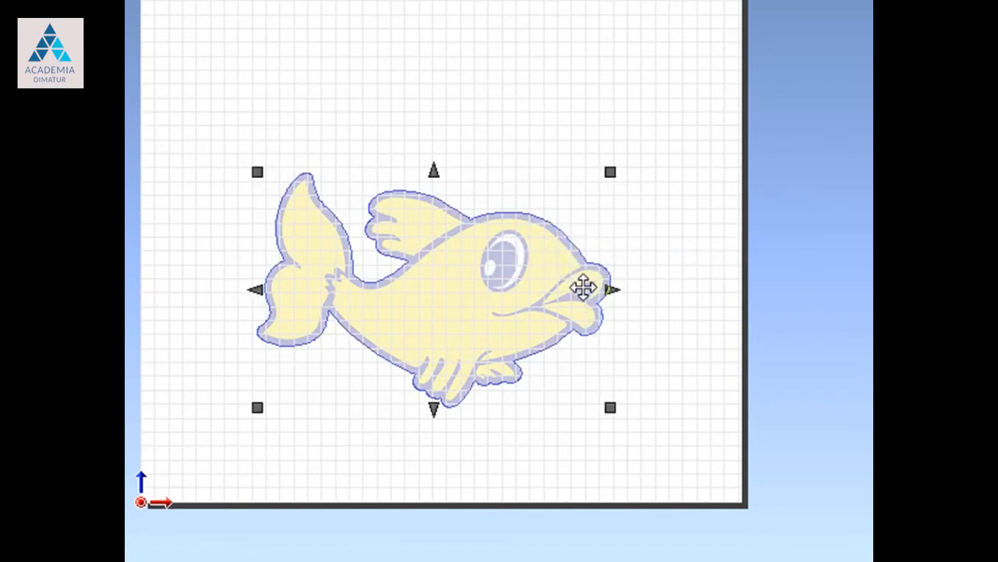
scroll(584, 290, up, 5)
scroll(803, 325, up, 8)
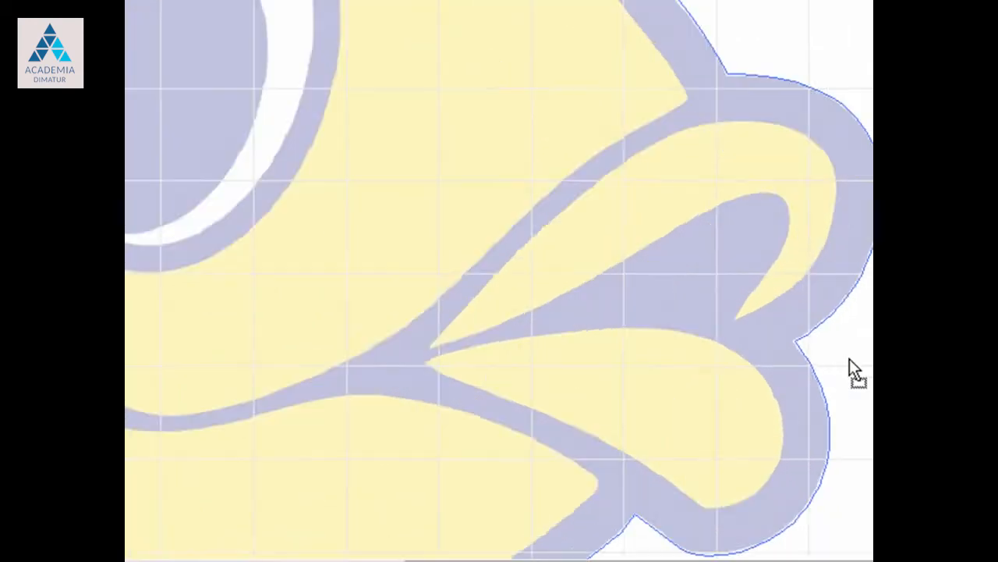
scroll(815, 344, up, 3)
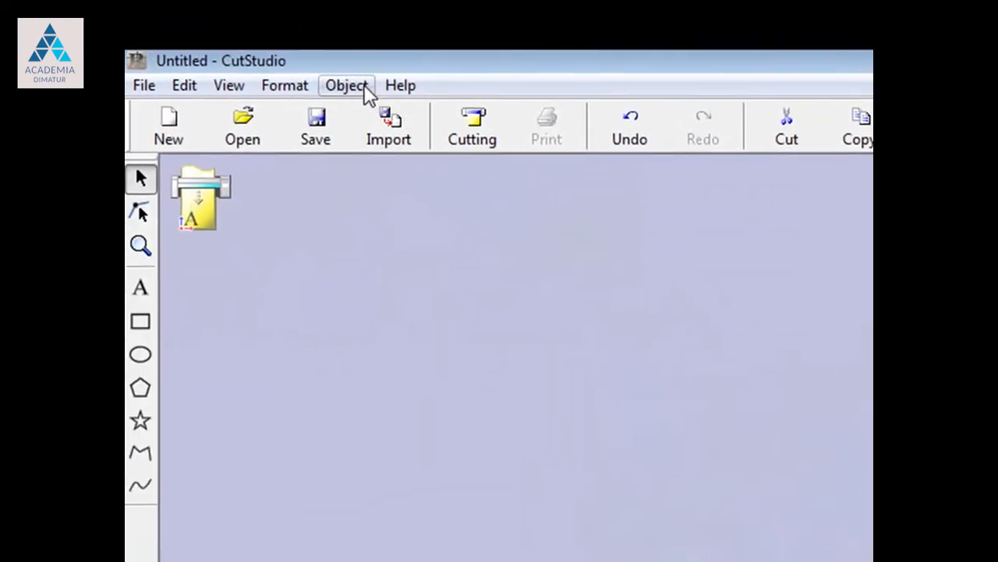
click(364, 86)
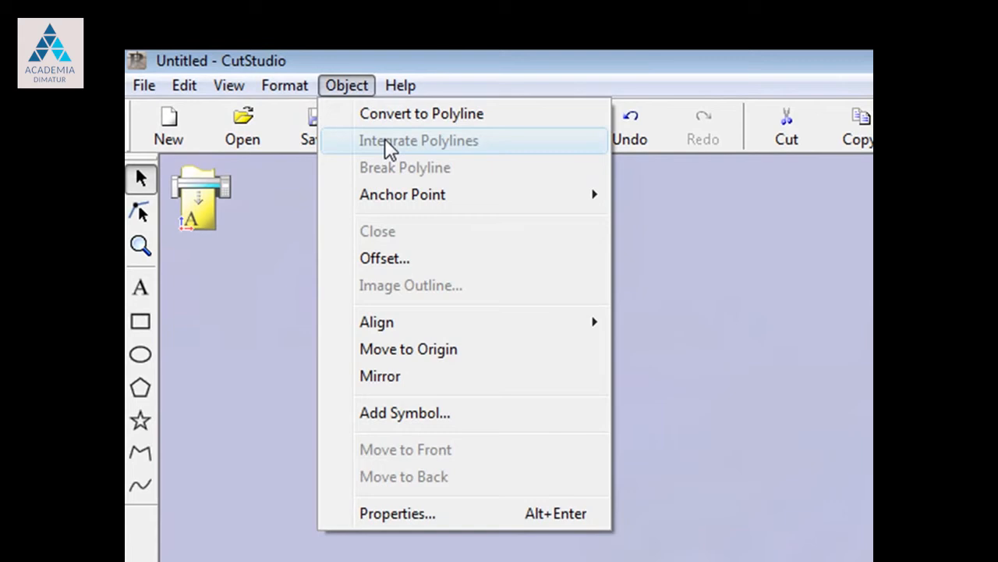
click(488, 260)
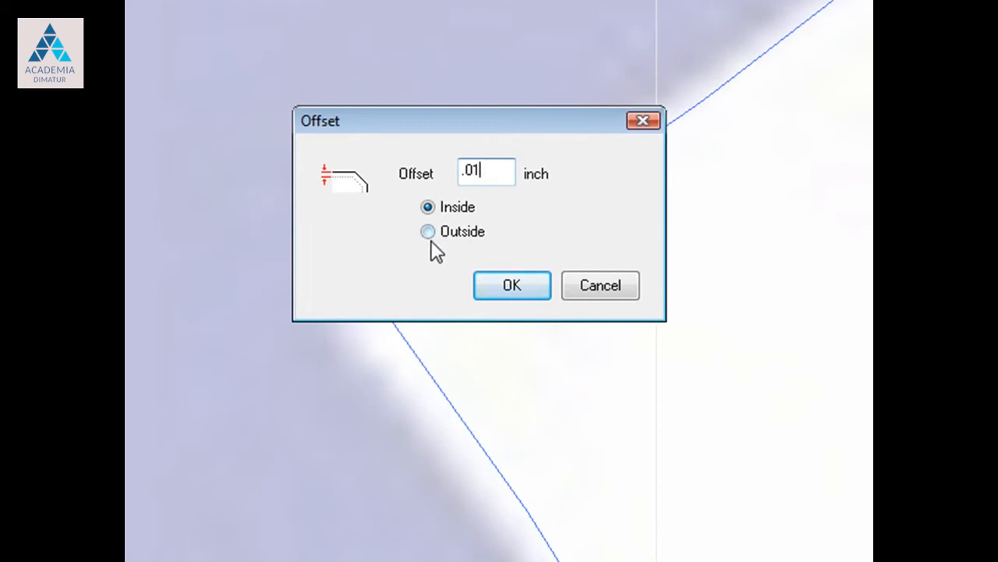
click(537, 290)
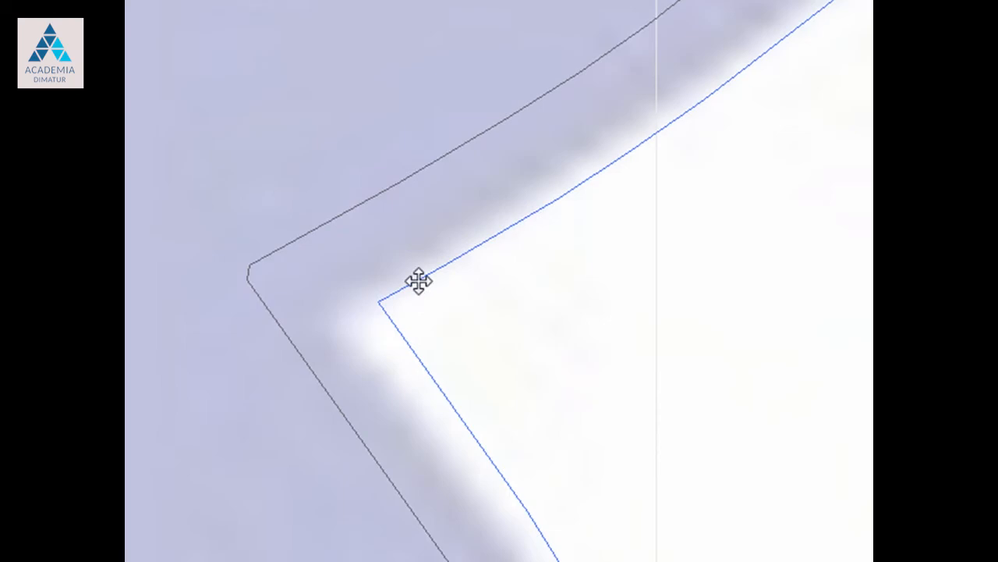
right_click(419, 282)
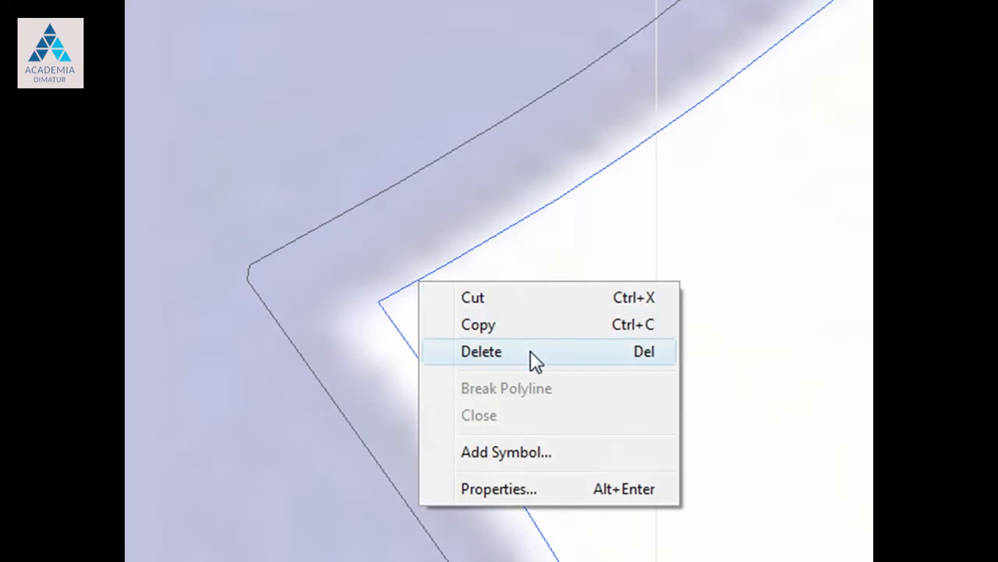
click(481, 351)
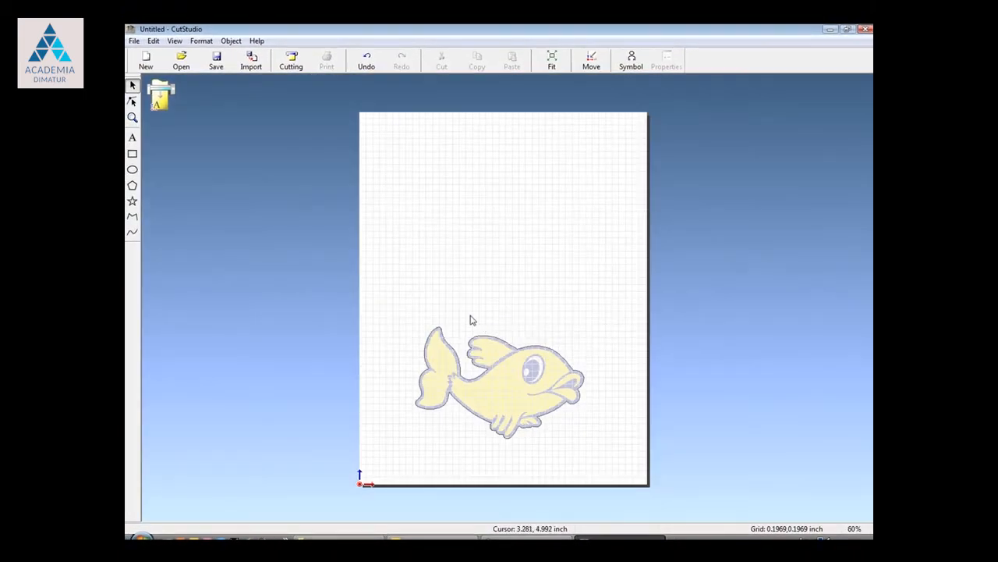
Step: Move the fish and its cut line slightly down and left, and make a Multiple Copy of 1 horizontal by 2 vertical units spaced 0.10 inch
drag(384, 292, 645, 443)
drag(527, 392, 514, 406)
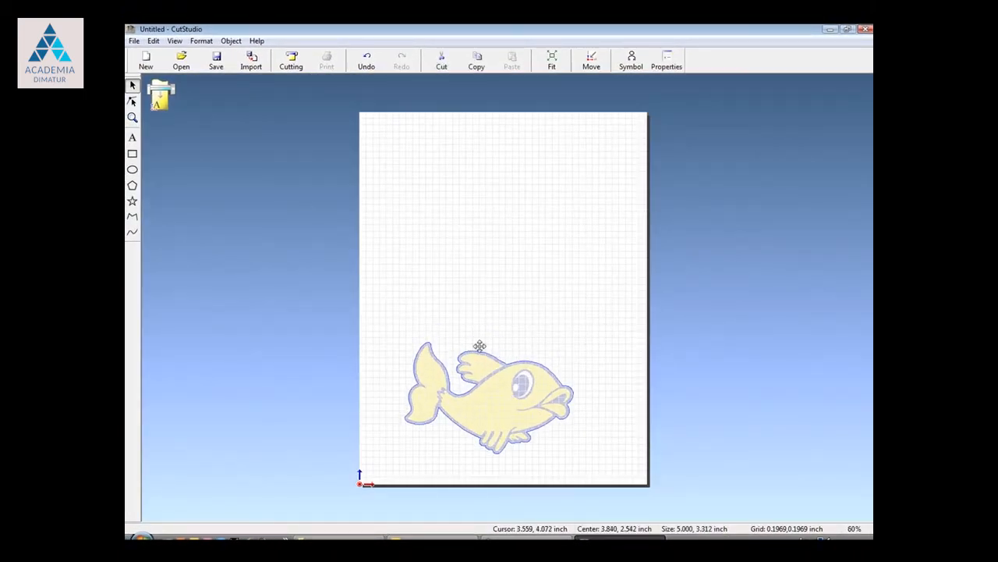
click(153, 41)
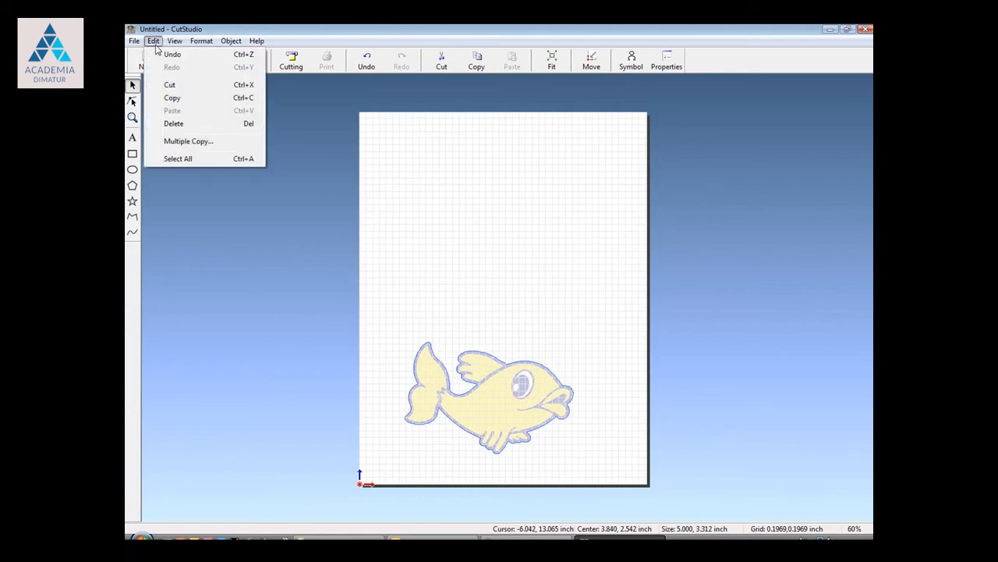
click(206, 142)
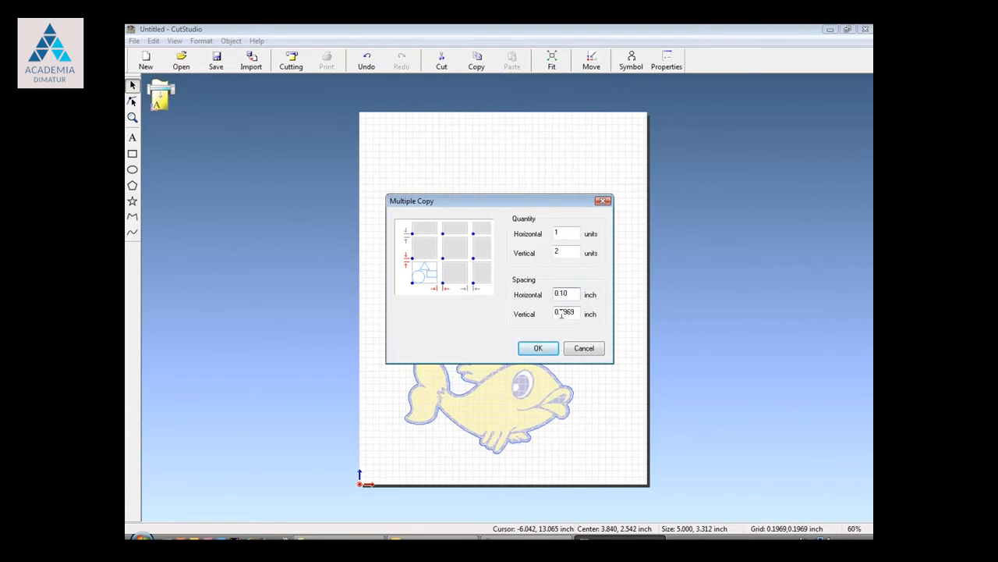
click(553, 346)
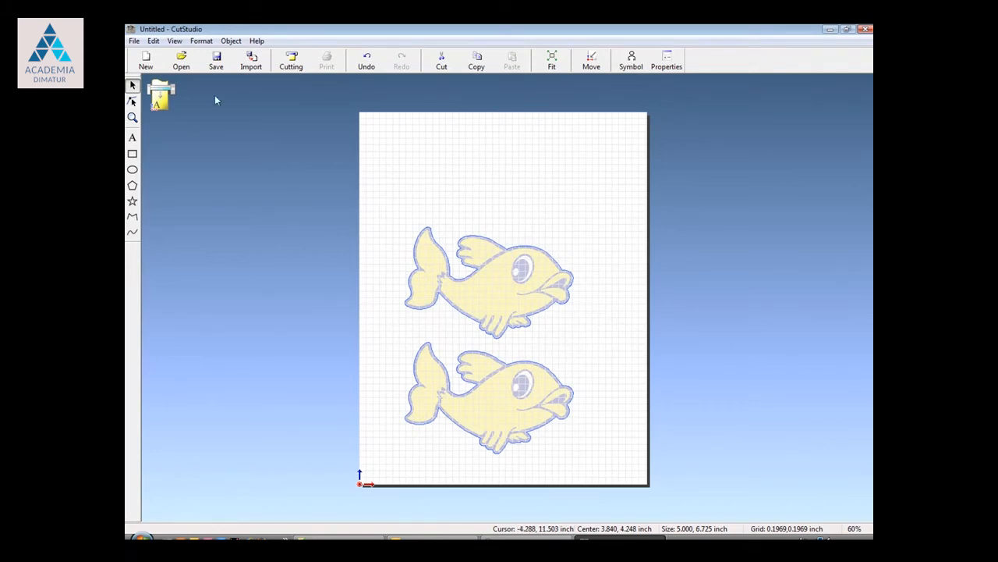
Step: Turn on Print & Cut and set the printing setup to fit into the shared area for cutting and printing
click(134, 40)
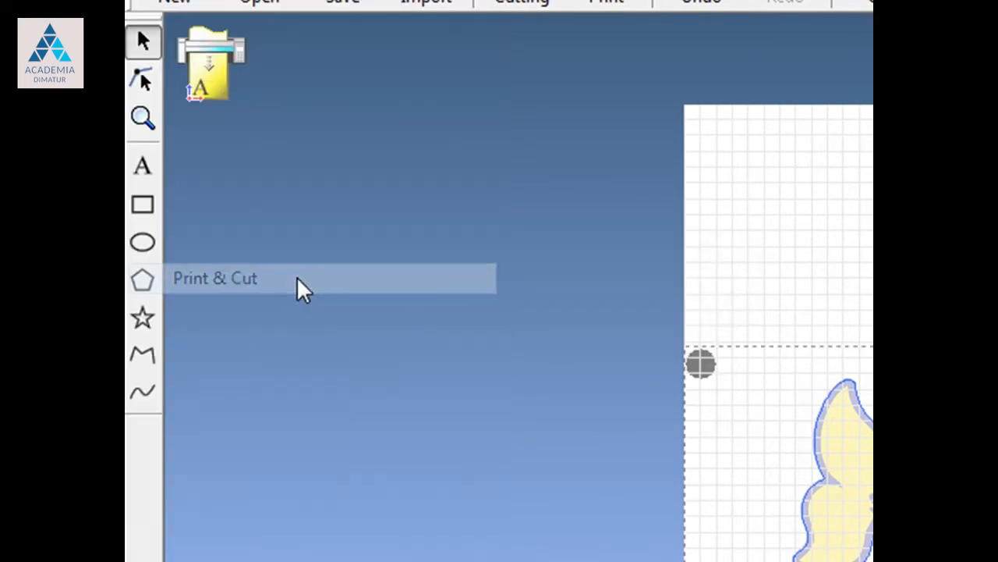
click(298, 279)
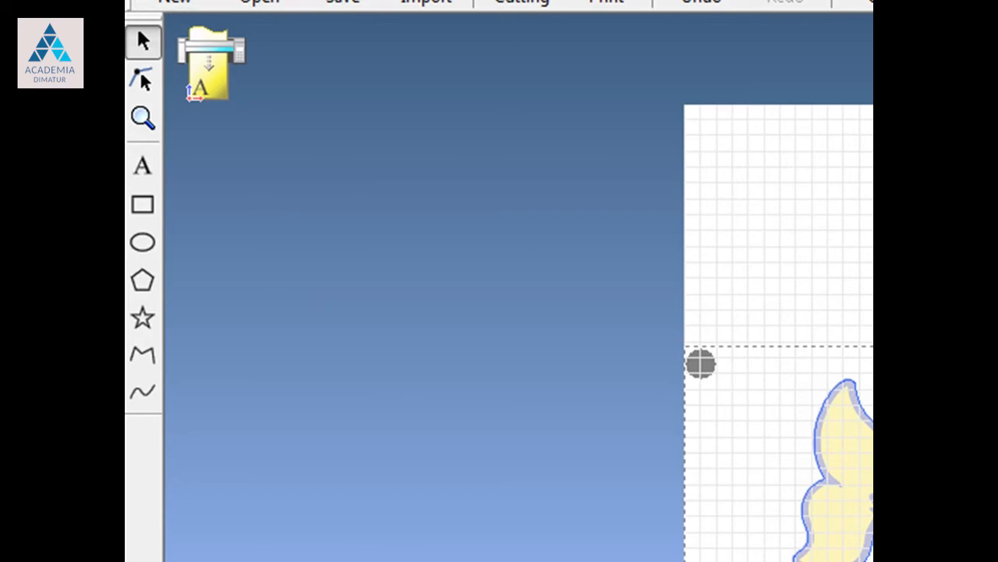
click(147, 0)
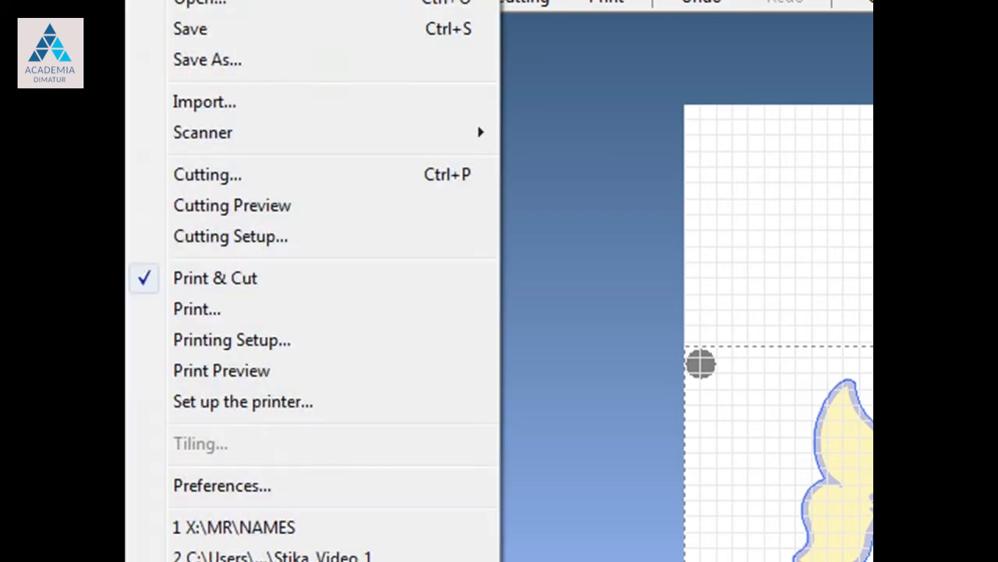
click(306, 349)
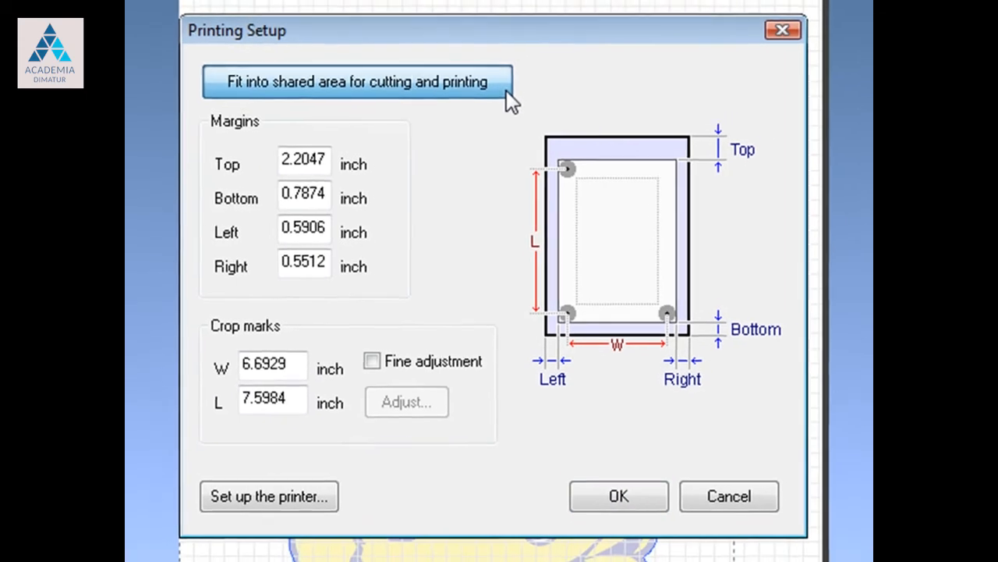
click(507, 91)
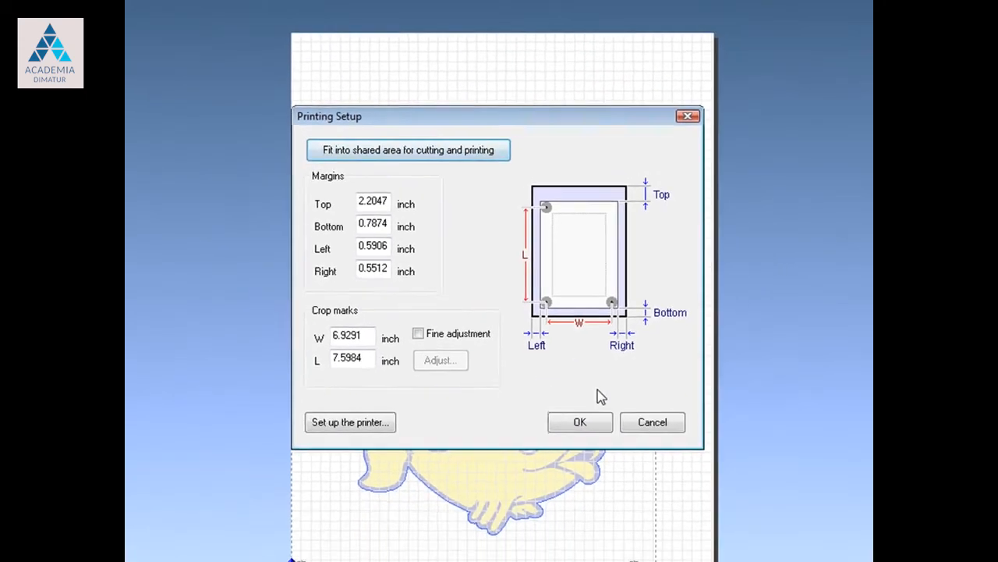
click(573, 379)
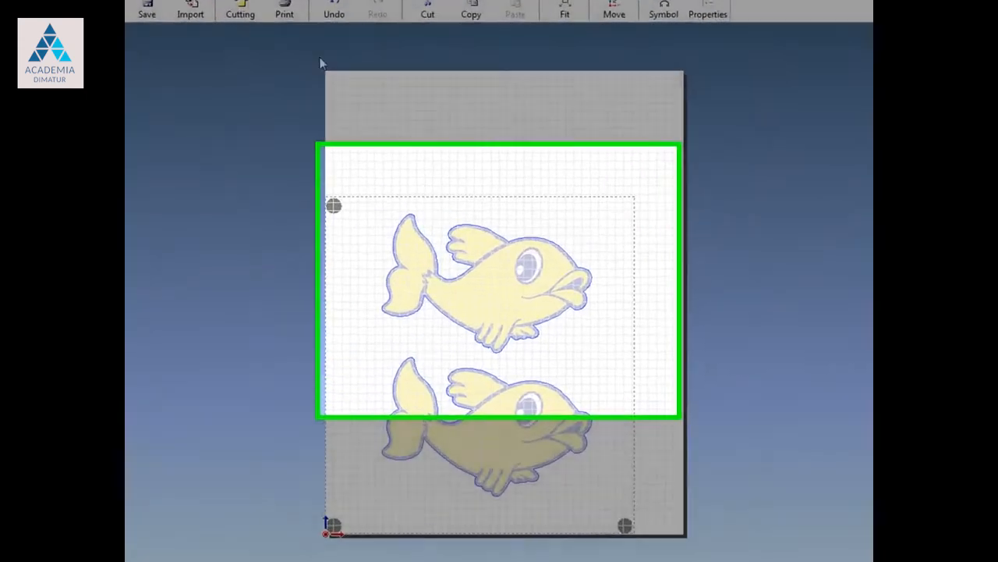
Step: Print one copy of the fish layout with crop marks to the Microsoft XPS Document Writer
click(327, 61)
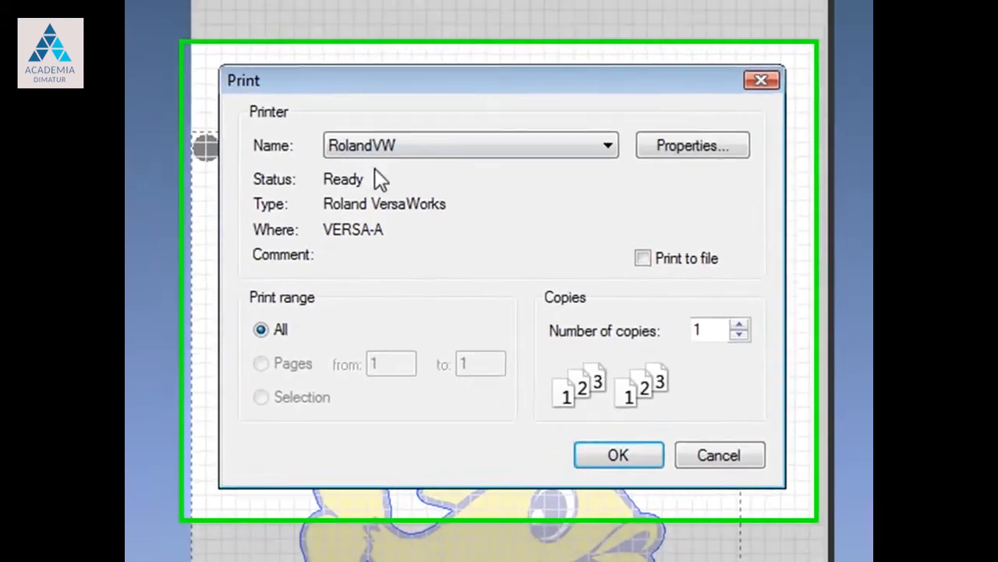
click(606, 148)
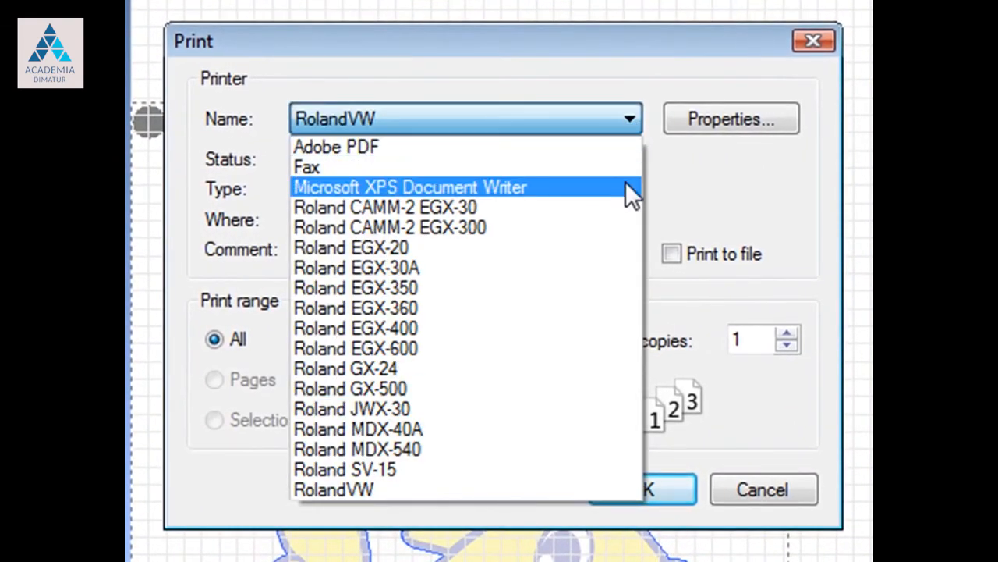
click(626, 184)
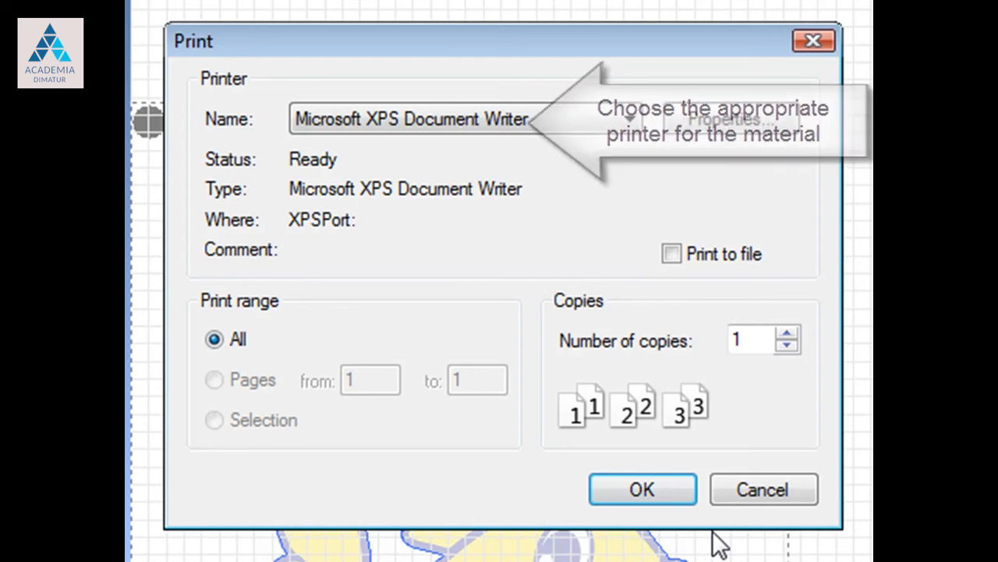
click(680, 496)
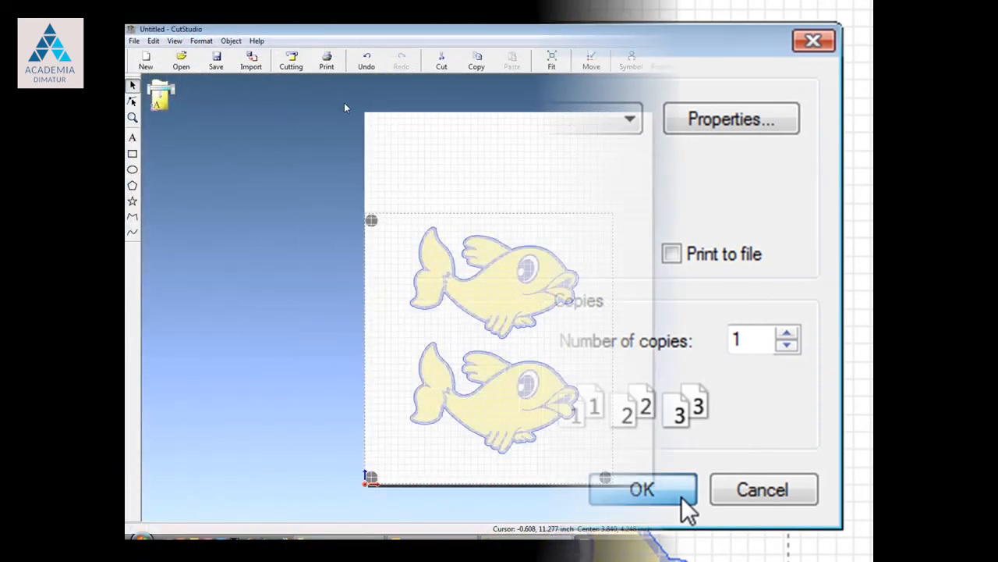
Step: Open the cutting settings for sending the fish outlines to the Roland GX-24
click(291, 69)
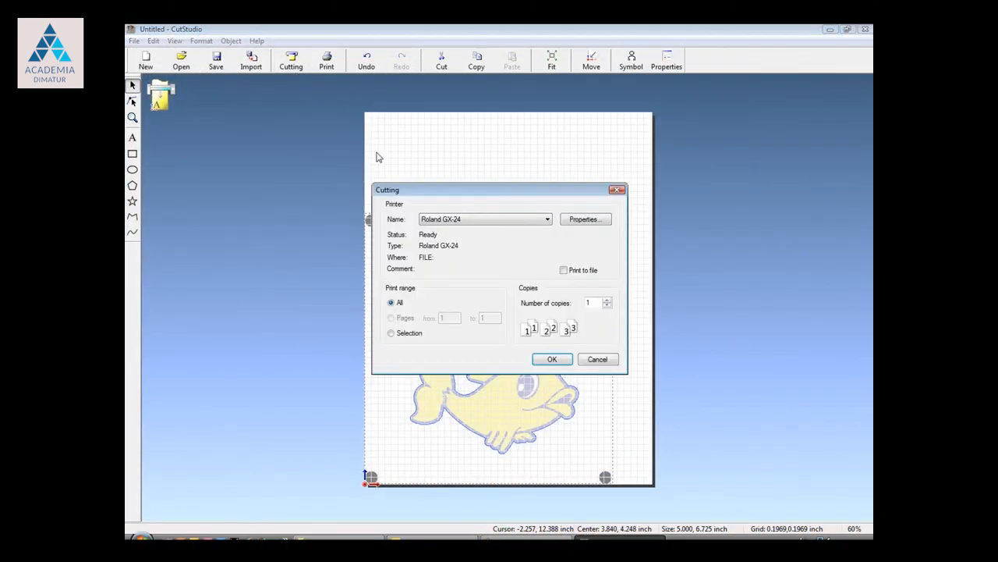